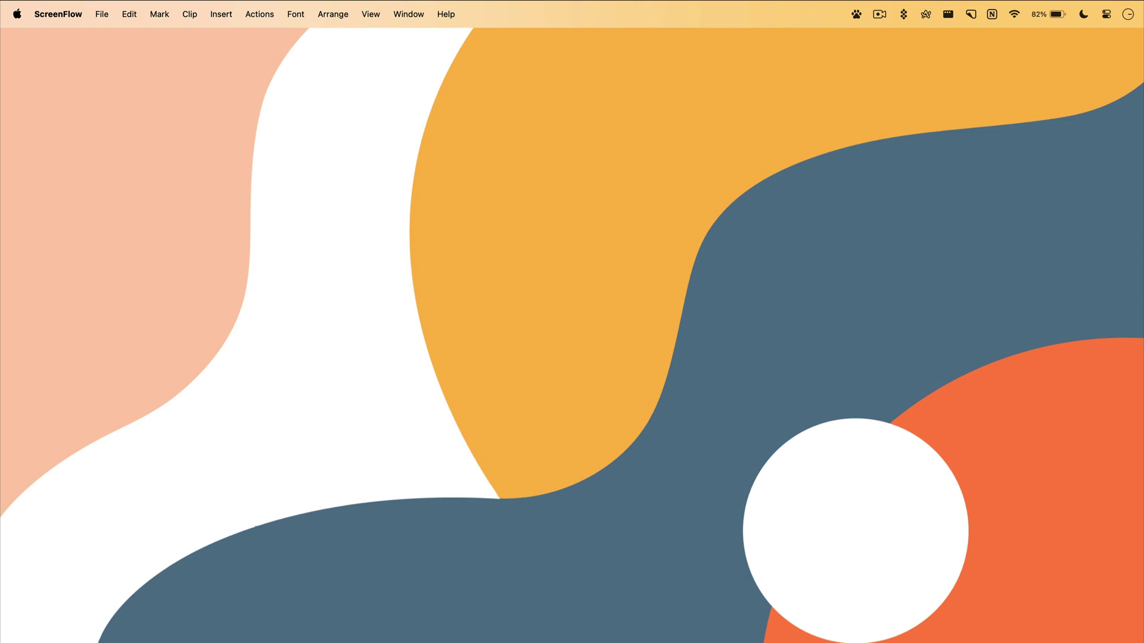
View the Velja homepage, then open the YouTube test link from the note
click(870, 630)
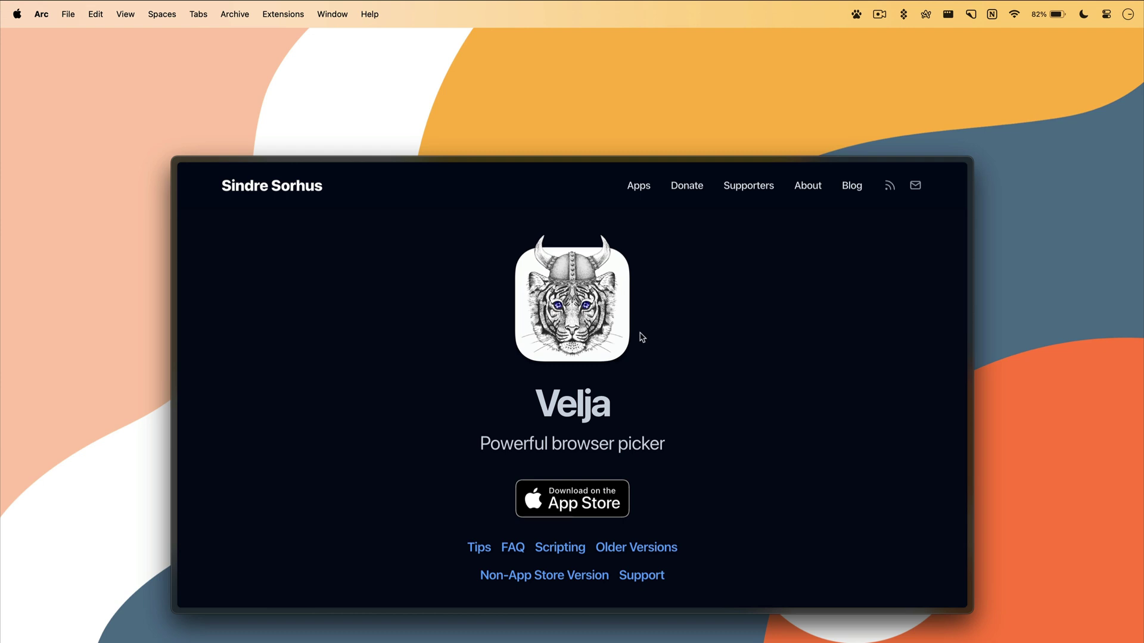
key(super+h)
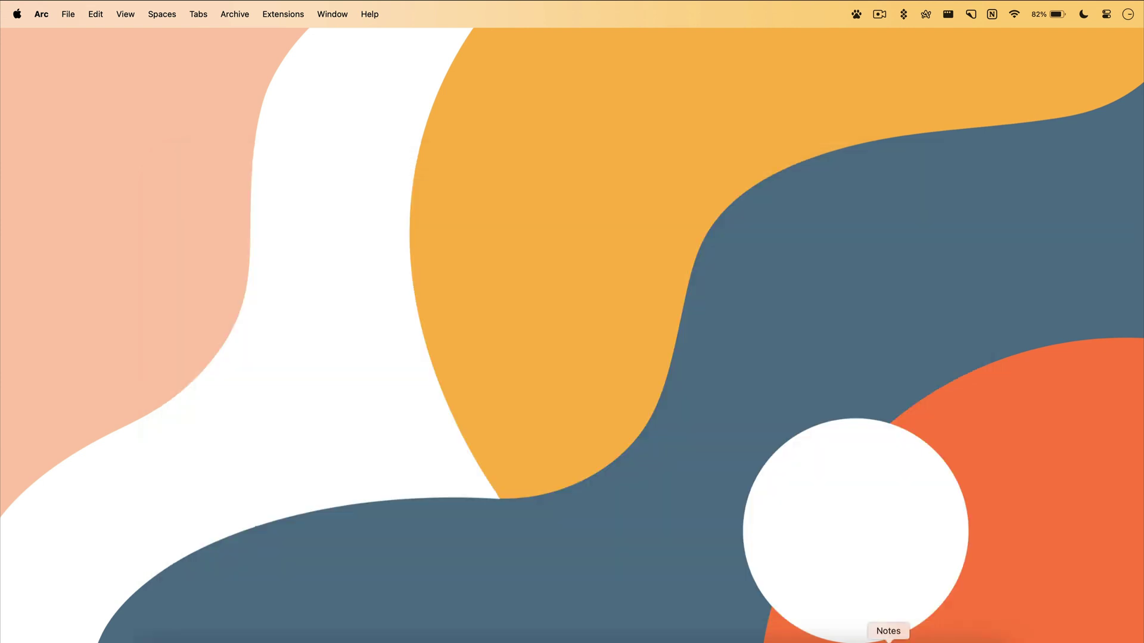
click(877, 632)
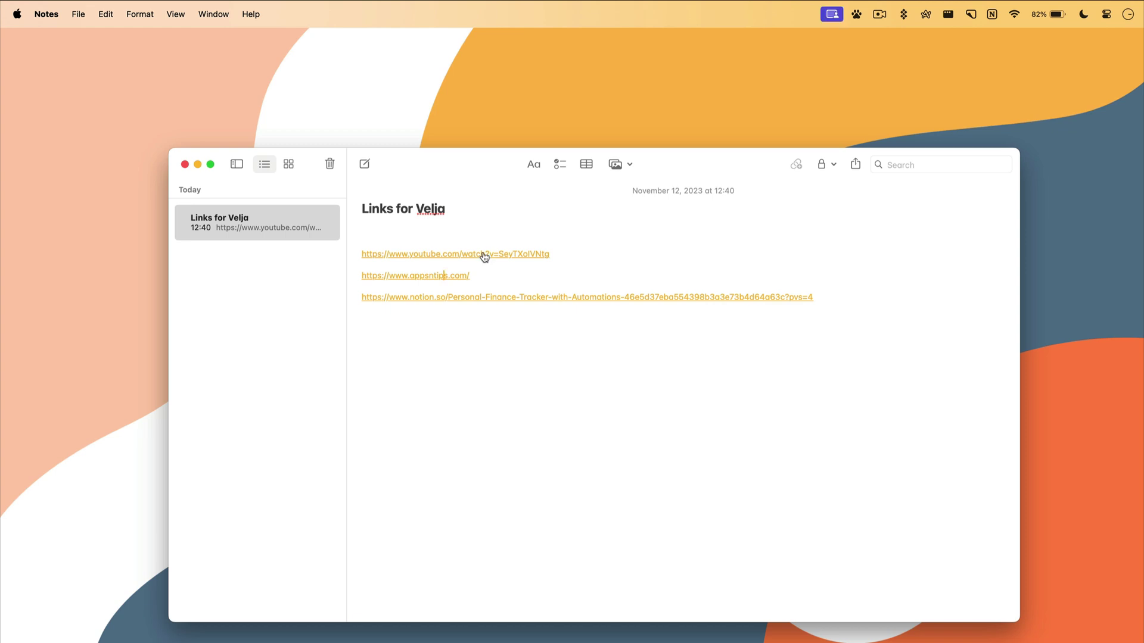
click(485, 255)
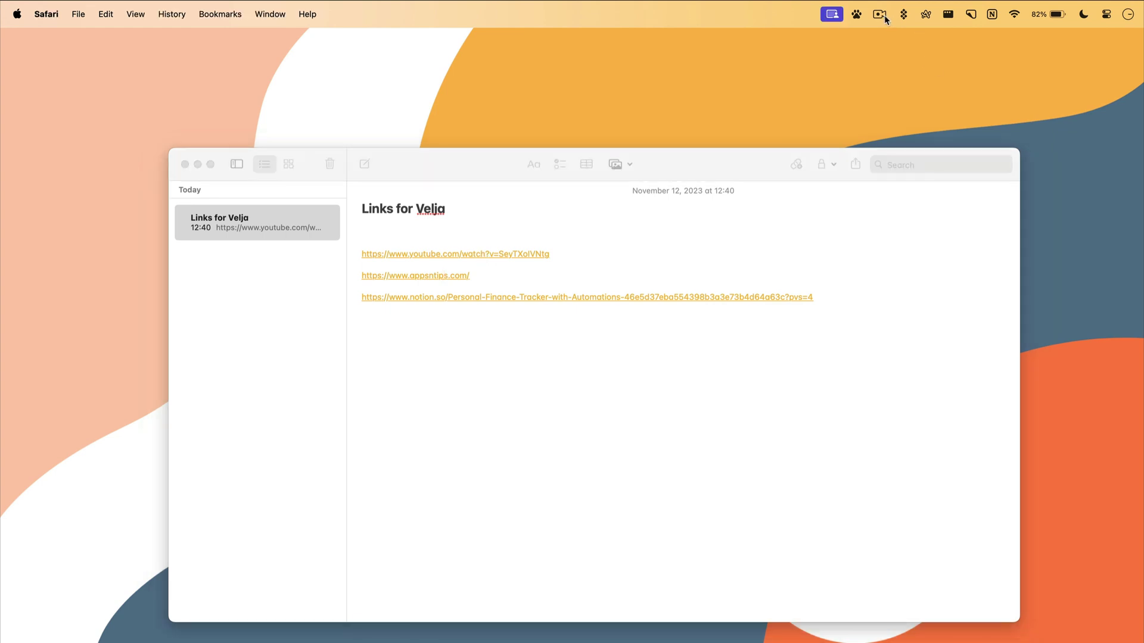
Save Velja's Youtube rule so youtube.com links open in Safari
click(856, 14)
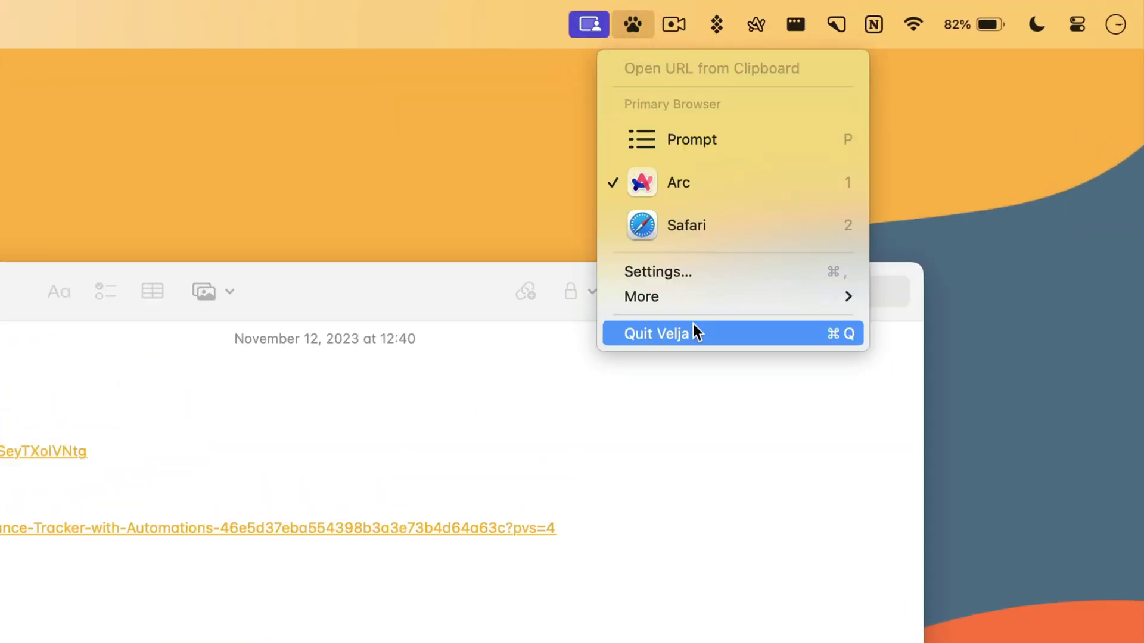
click(693, 275)
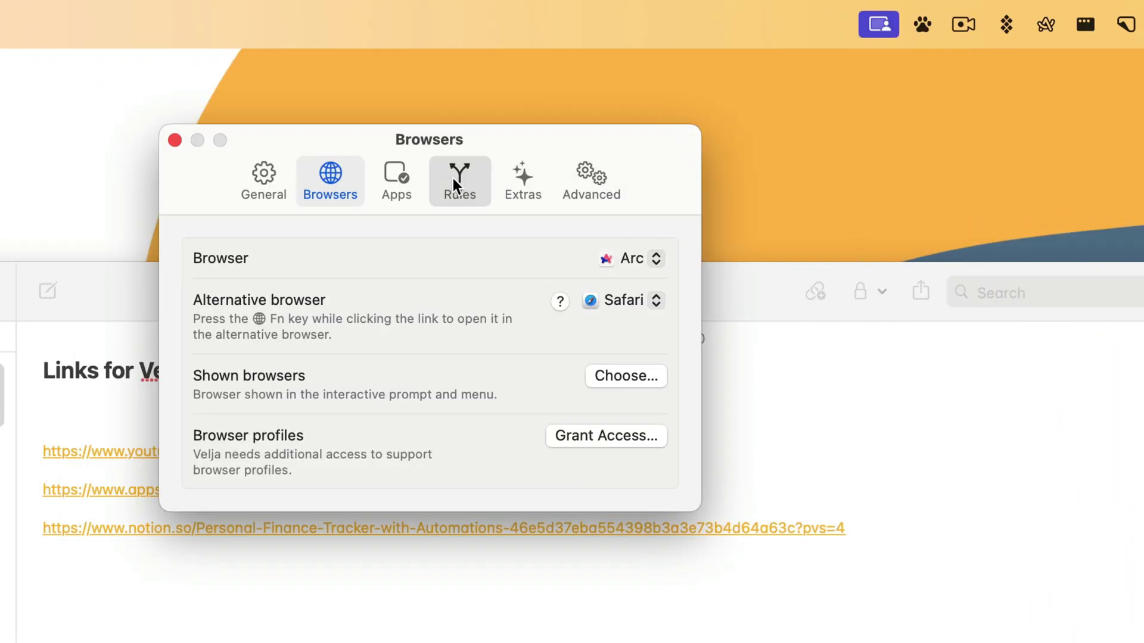
click(452, 177)
double_click(373, 262)
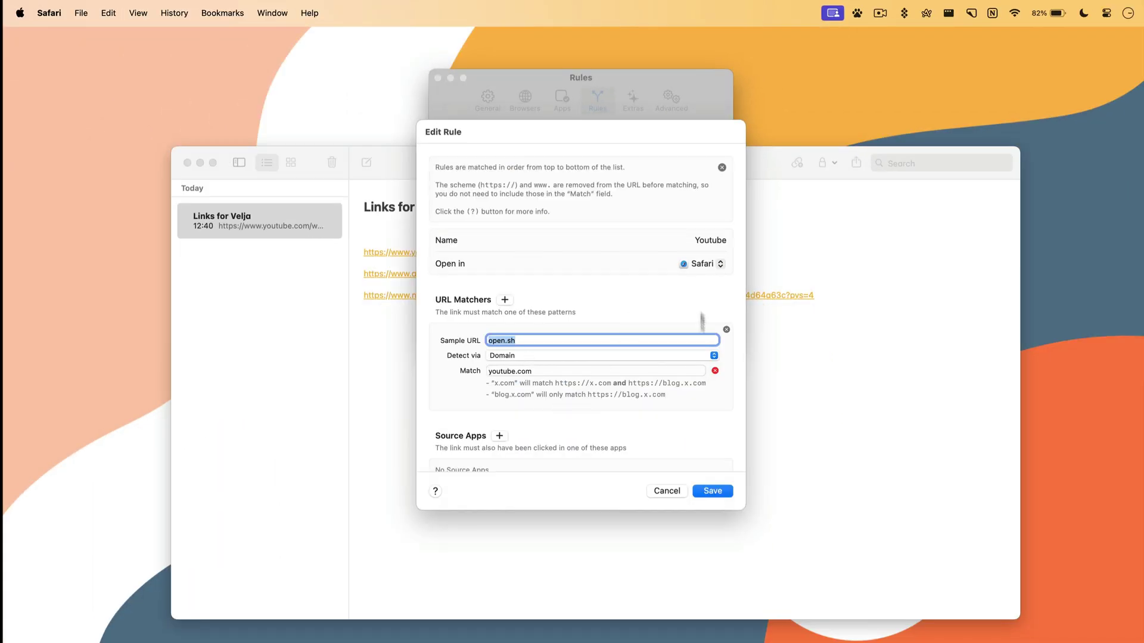
click(718, 491)
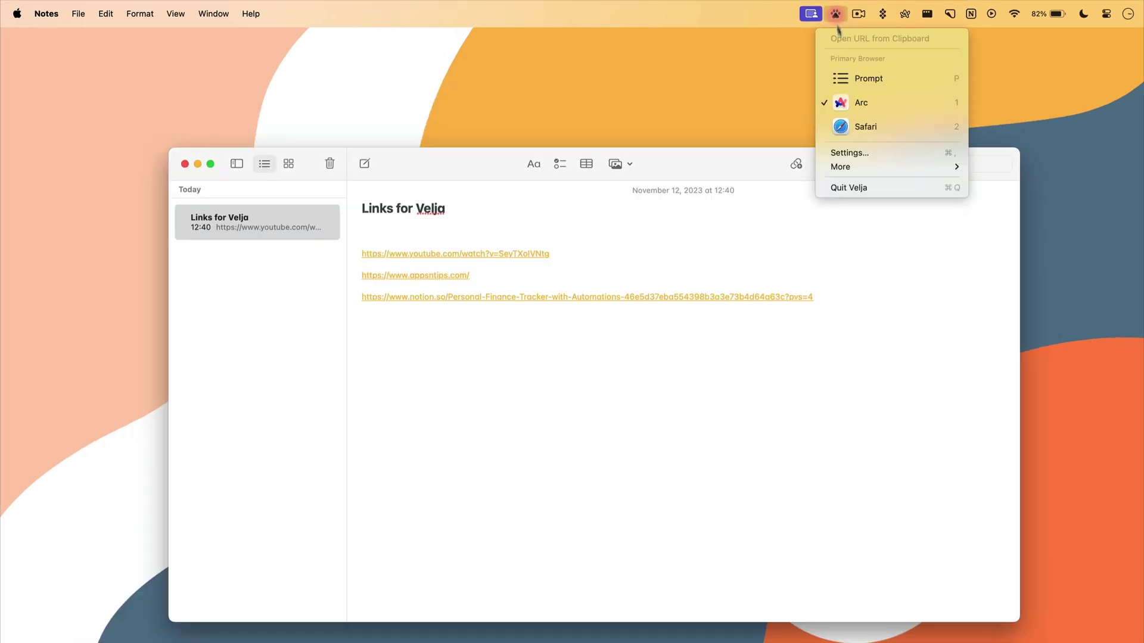
Review Velja's primary and alternative browser settings, then close the settings window
click(866, 153)
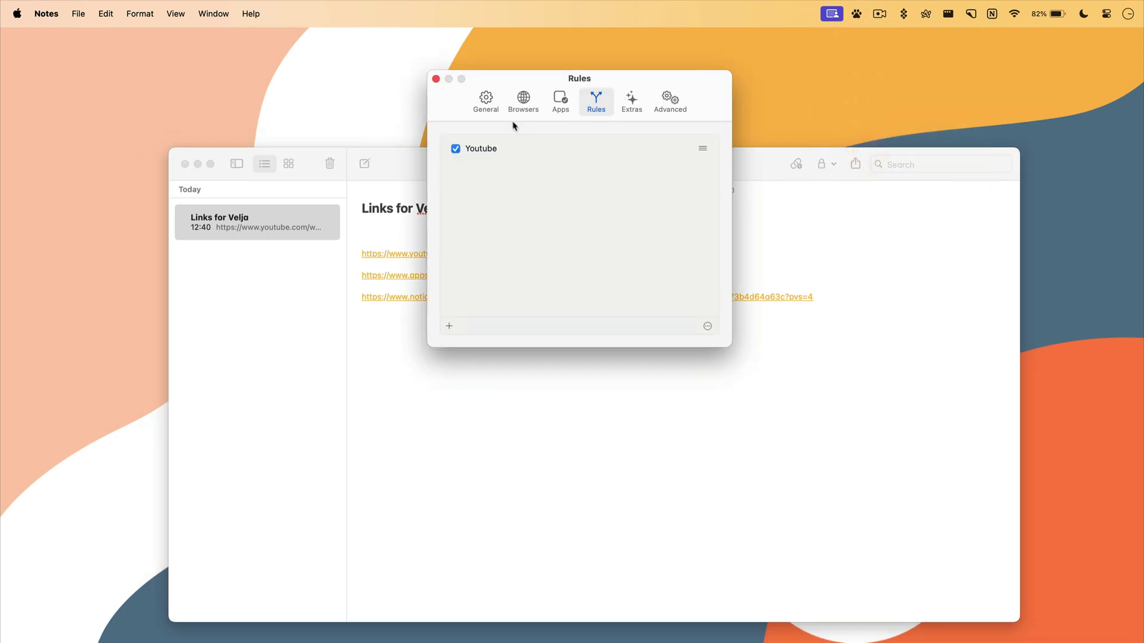
click(523, 101)
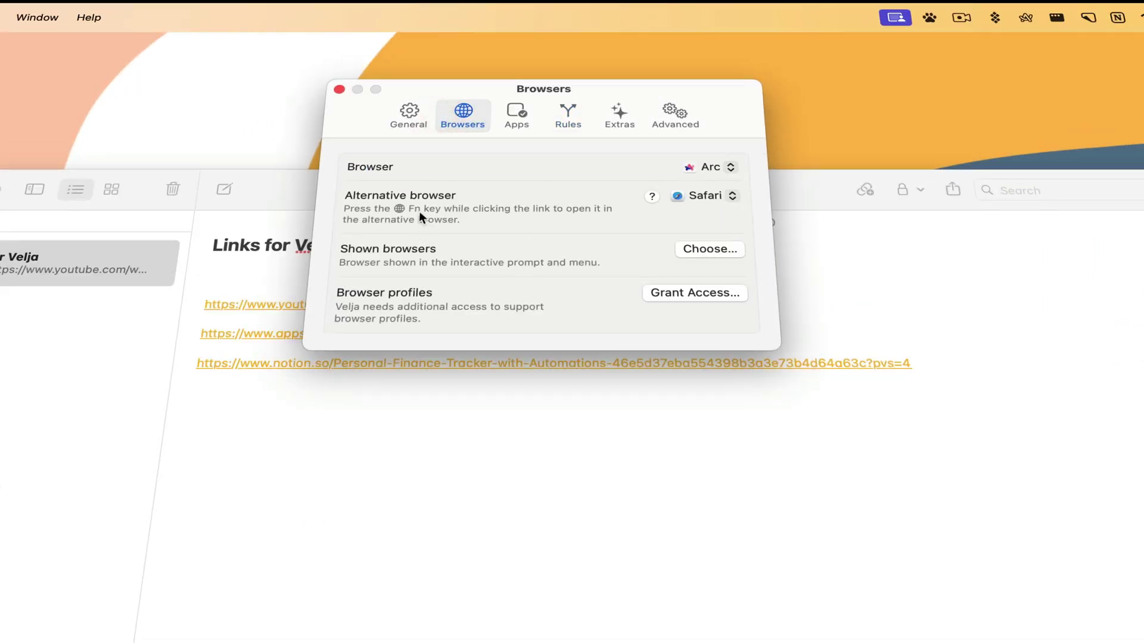
click(339, 89)
Open the appsntips.com link in Arc, then Fn-click it to open it in Safari
click(329, 335)
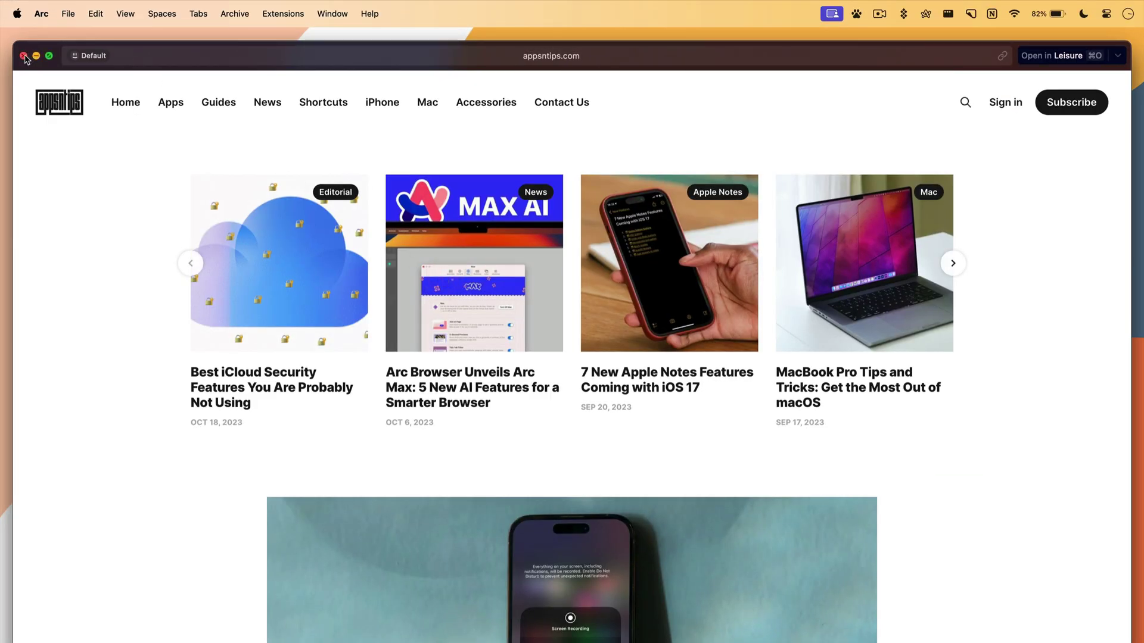
click(23, 56)
click(430, 278)
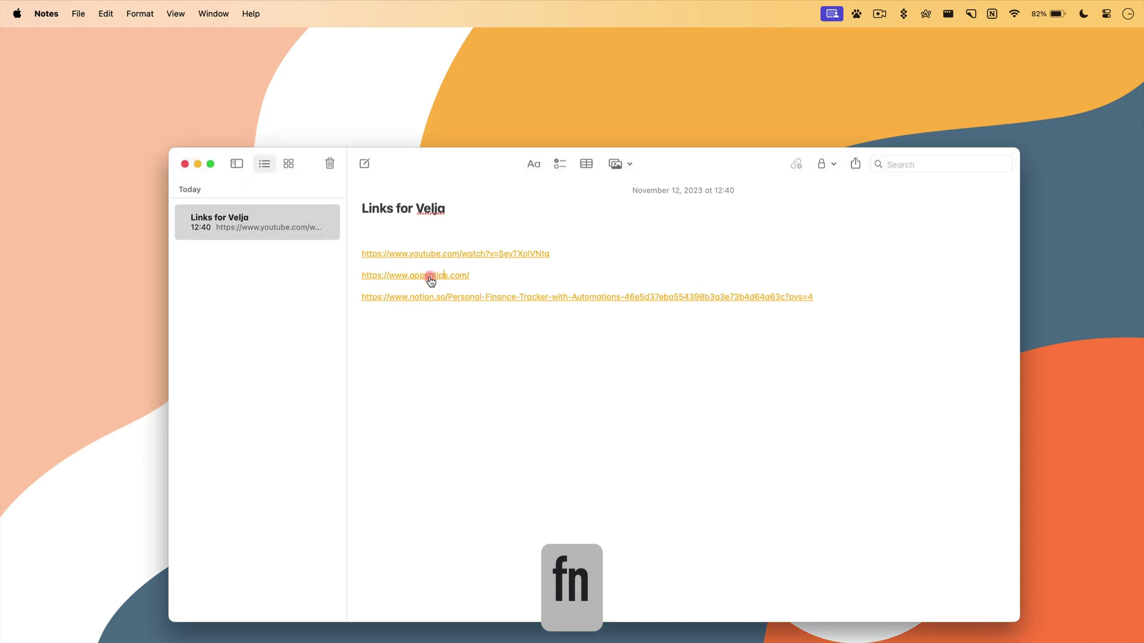
key(super+w)
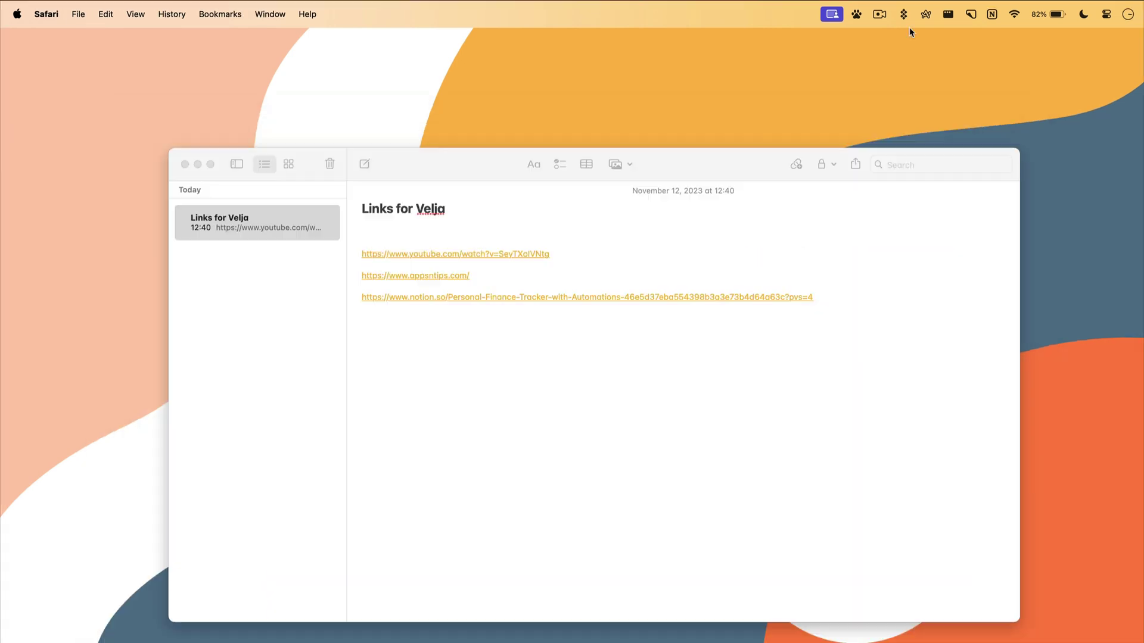
In Velja's Apps settings, set Notion links to open in the Notion app
click(856, 13)
click(885, 149)
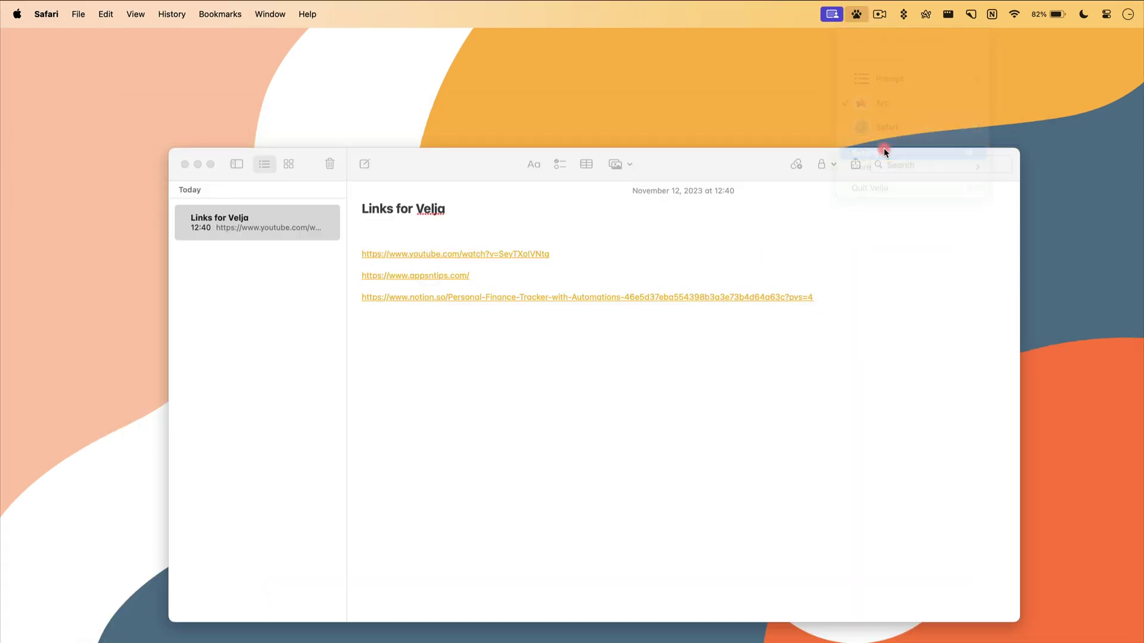
click(557, 102)
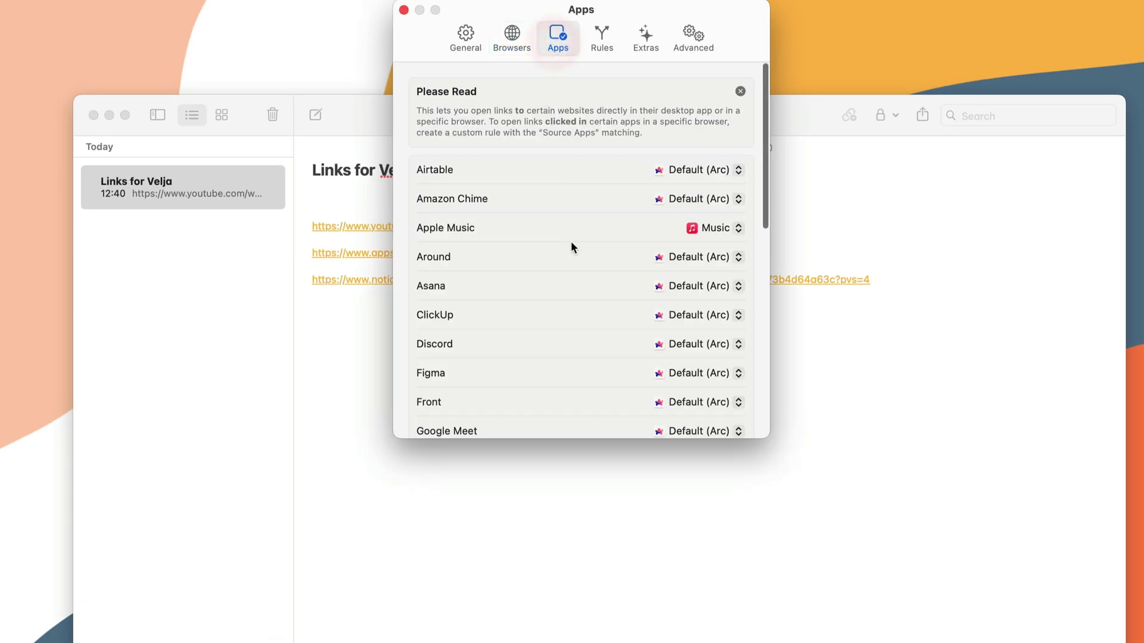
scroll(570, 241, down, 5)
scroll(543, 316, down, 5)
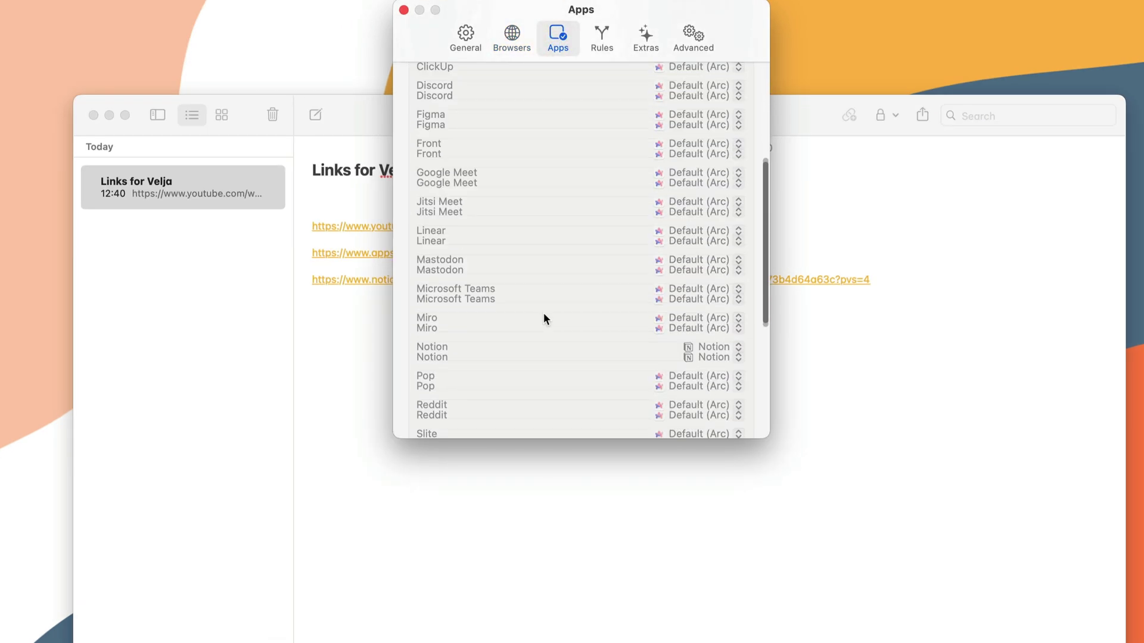
click(714, 268)
click(714, 269)
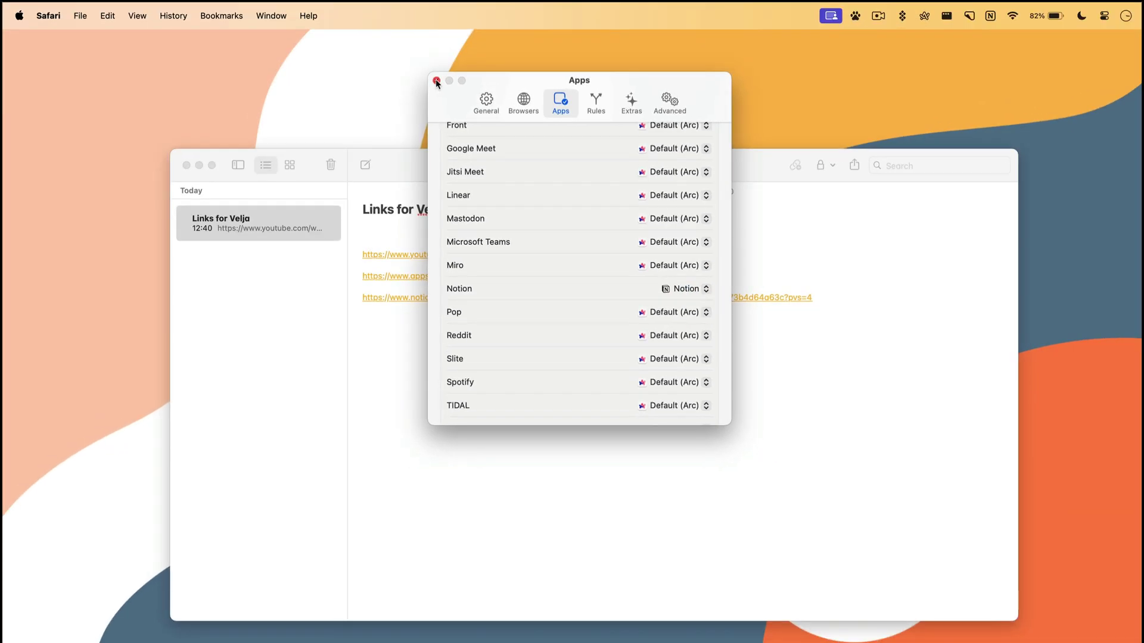
Open the note's Notion link in the Notion app, close that window and quit Notes
click(403, 11)
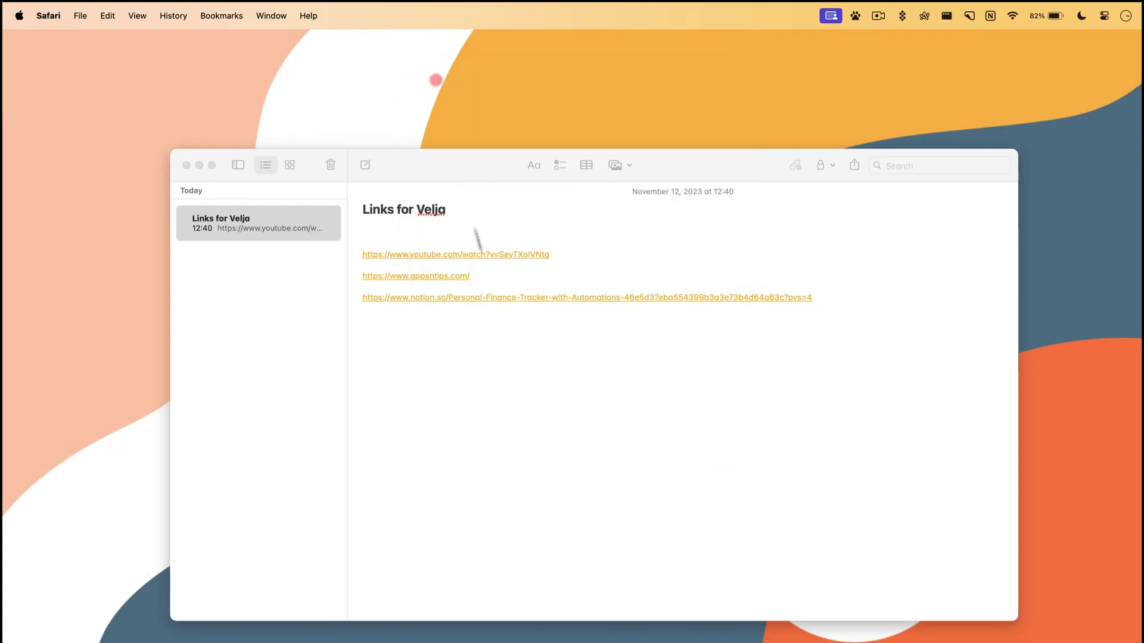
click(489, 297)
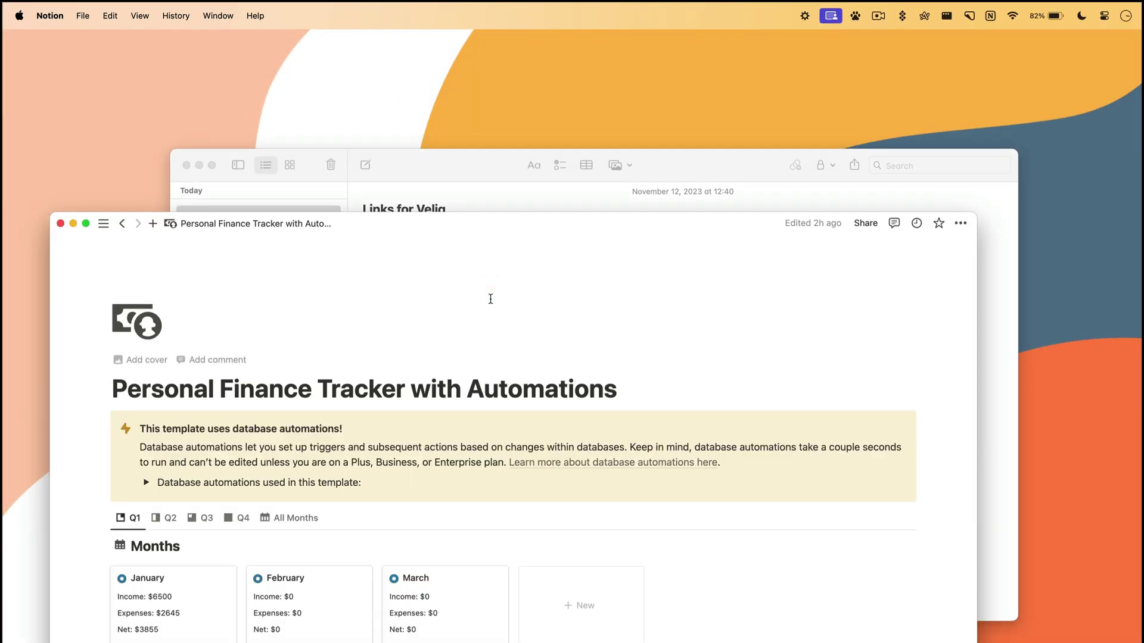
drag(517, 231, 572, 123)
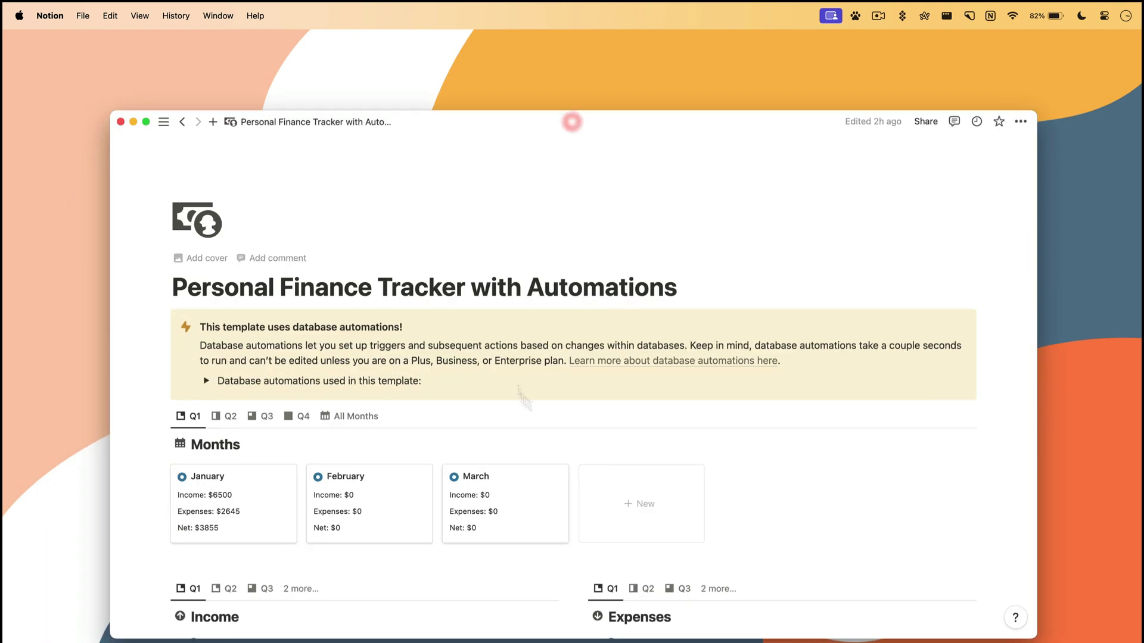
key(super+w)
click(607, 340)
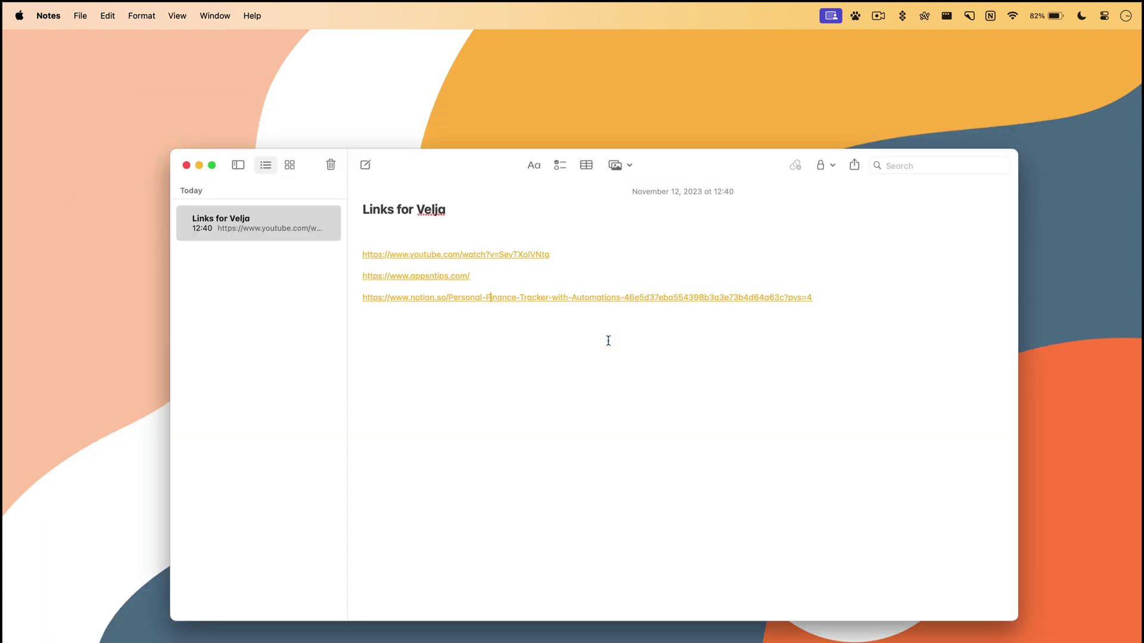
key(super+q)
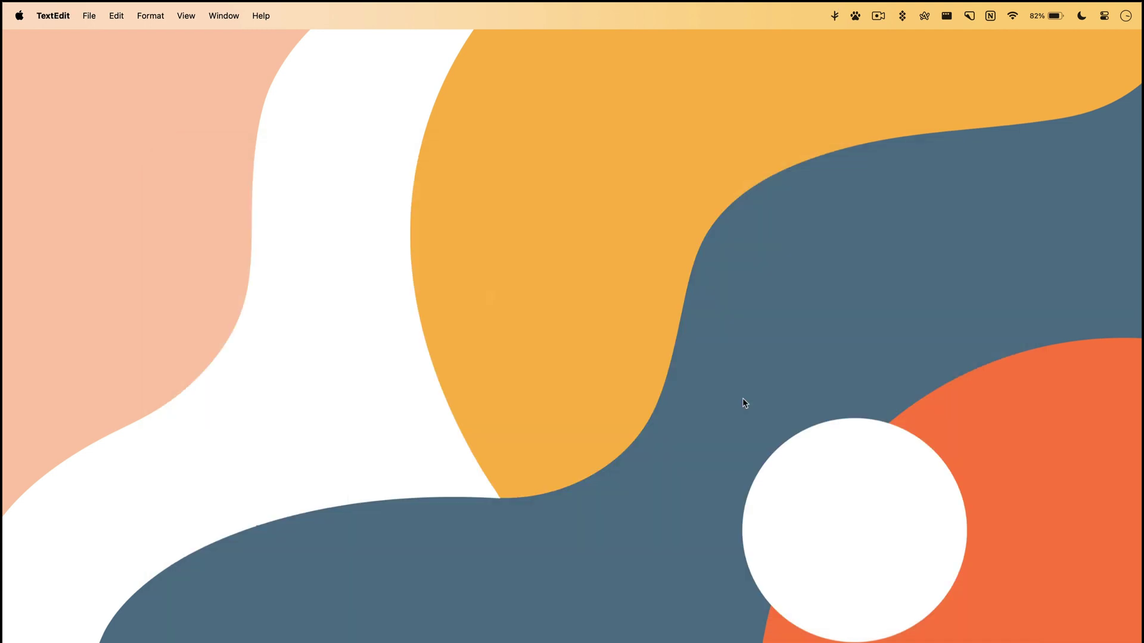
Launch TextEdit via the launcher by typing 'text' and create a new blank document
key(super+space)
text(text)
key(Return)
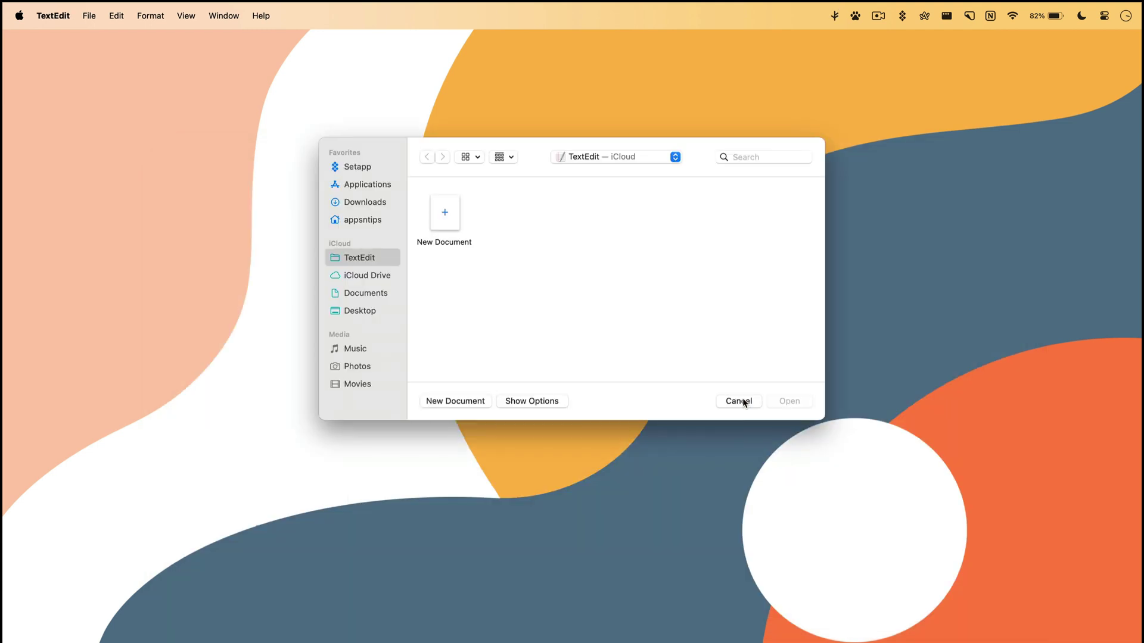
double_click(443, 208)
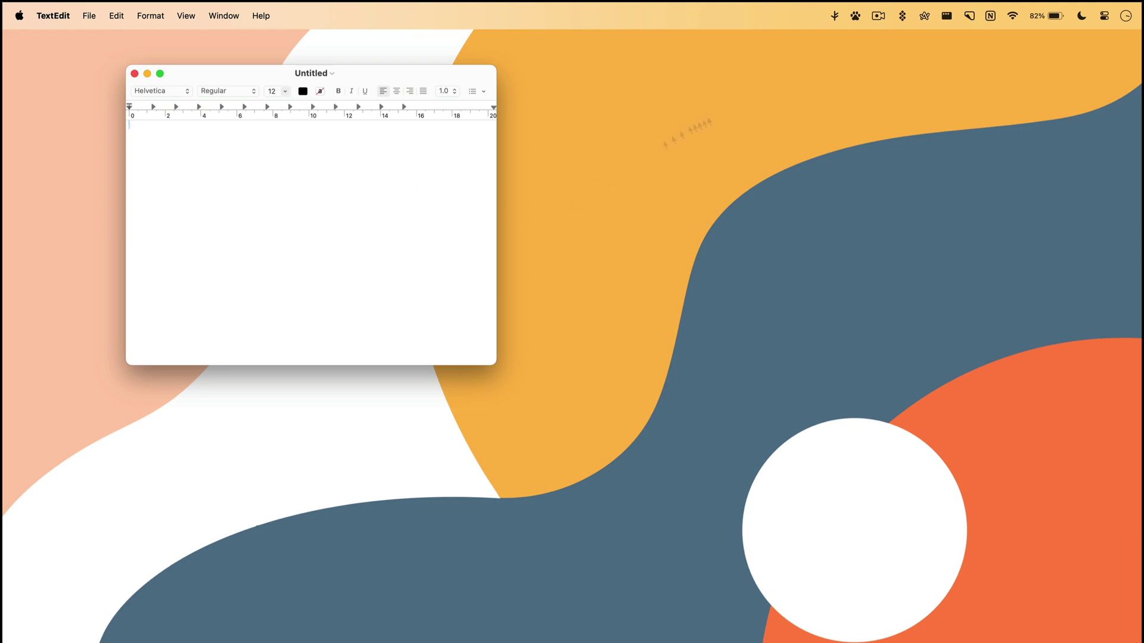
Paste the latest Maccy clipboard entry into the document and start a new line
click(835, 15)
click(849, 56)
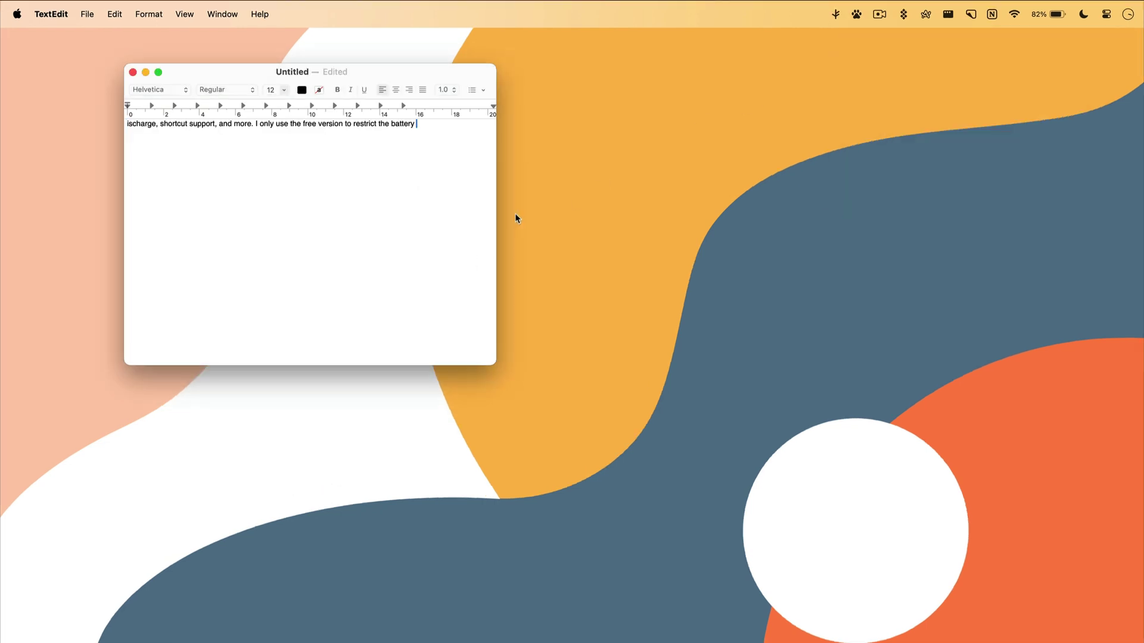
key(Return)
key(shift+super+c)
Paste the third clipboard entry, then enable Maccy's Paste automatically and Paste without formatting
key(Down)
key(Down)
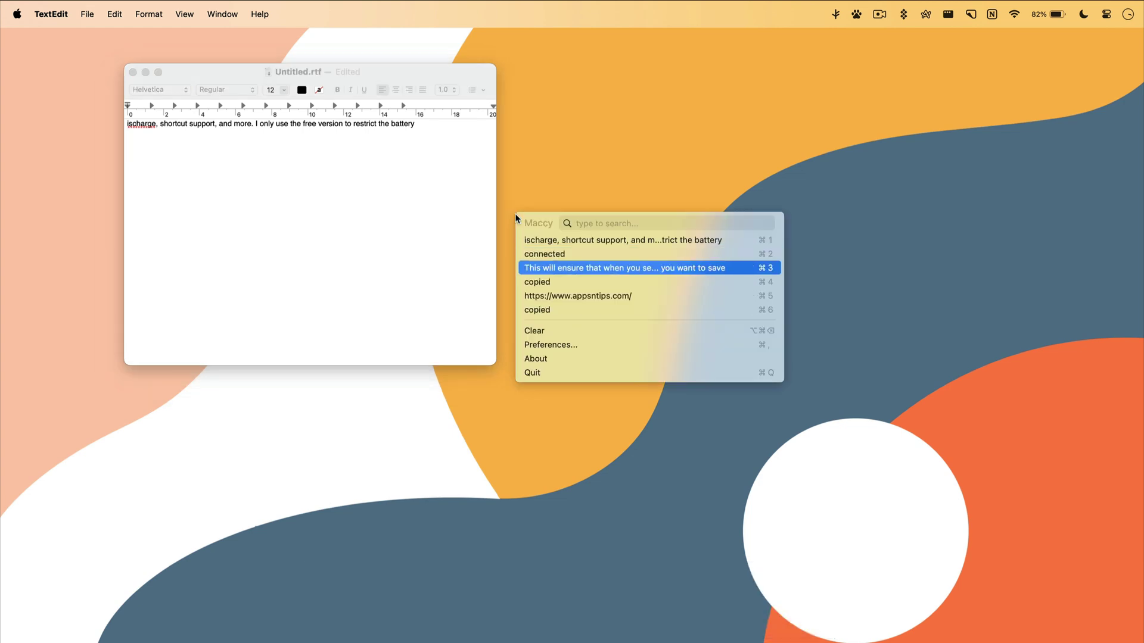
key(Return)
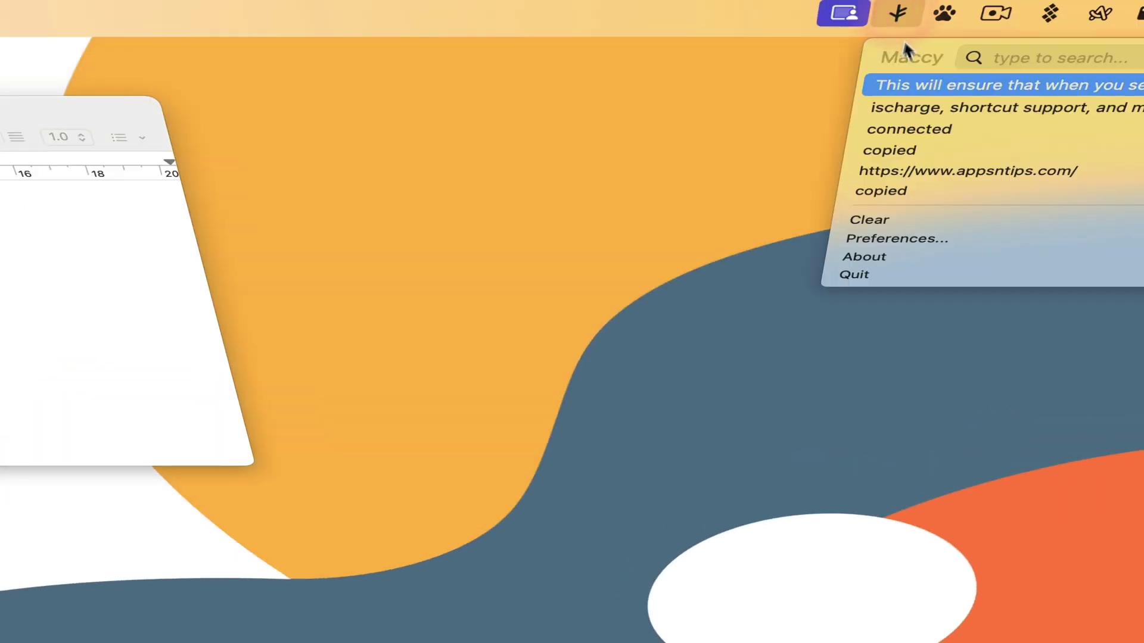
click(899, 239)
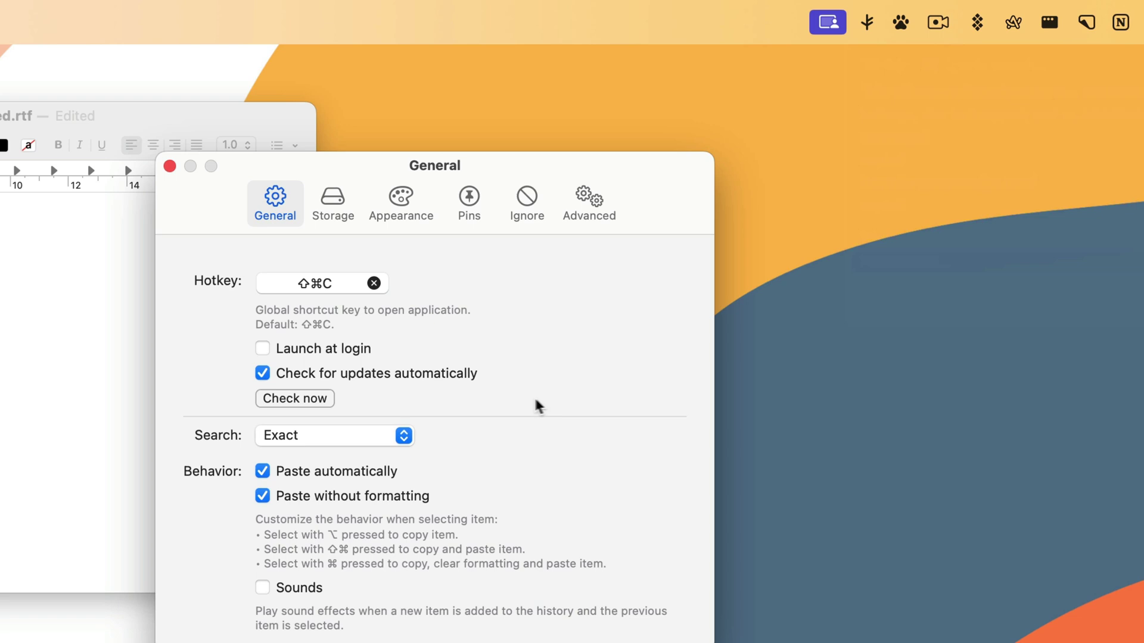
click(266, 471)
click(266, 471)
click(262, 497)
click(262, 496)
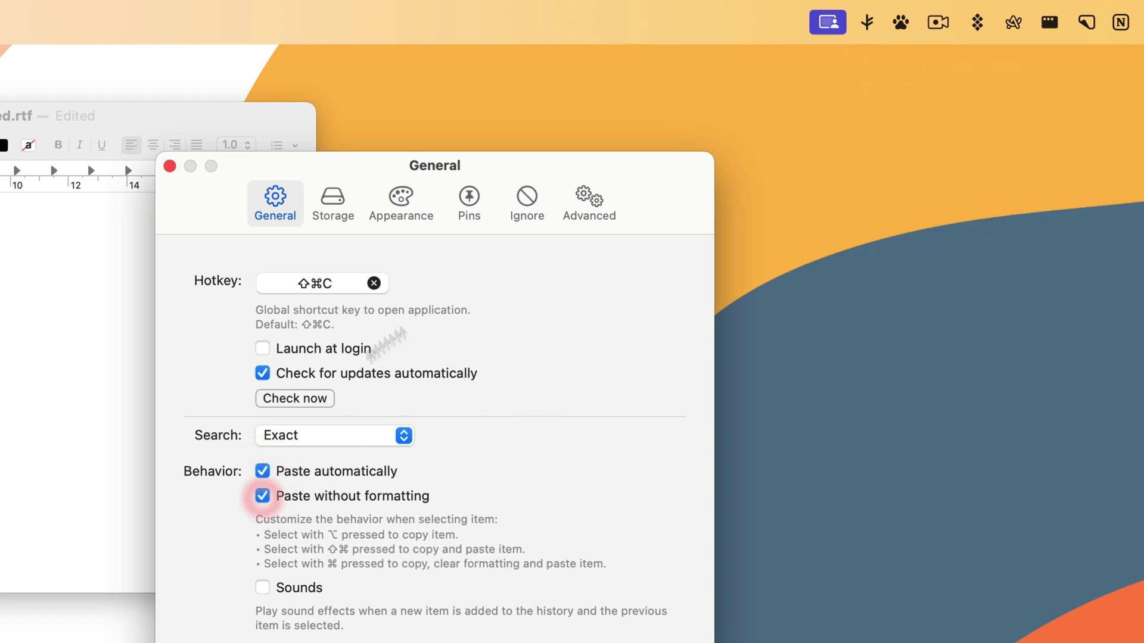
In Maccy's Storage settings, stop saving Files and Images and select the 200-item history size
click(350, 210)
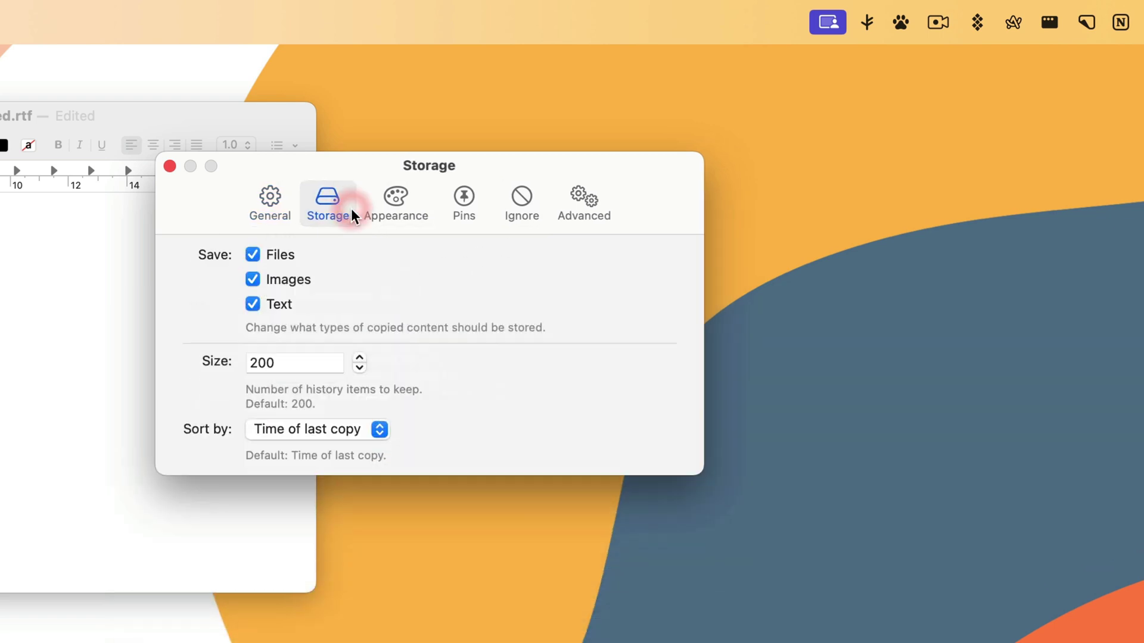
click(283, 255)
click(284, 280)
click(337, 361)
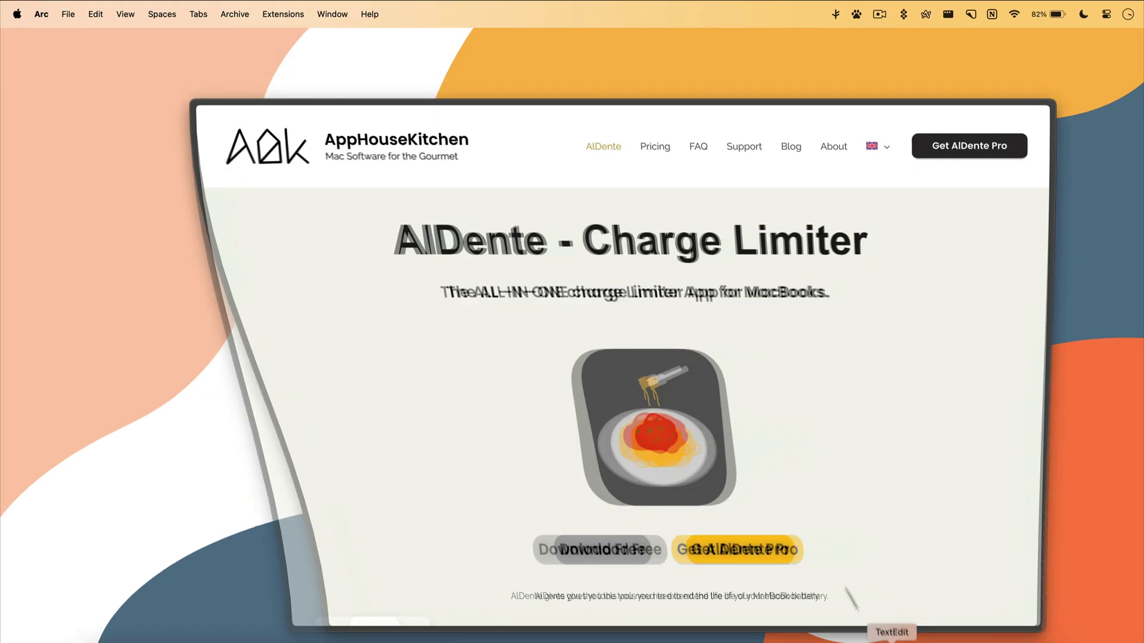
Scroll the AlDente site to the Pro section, then launch AlDente by typing 'ald'
scroll(662, 366, down, 5)
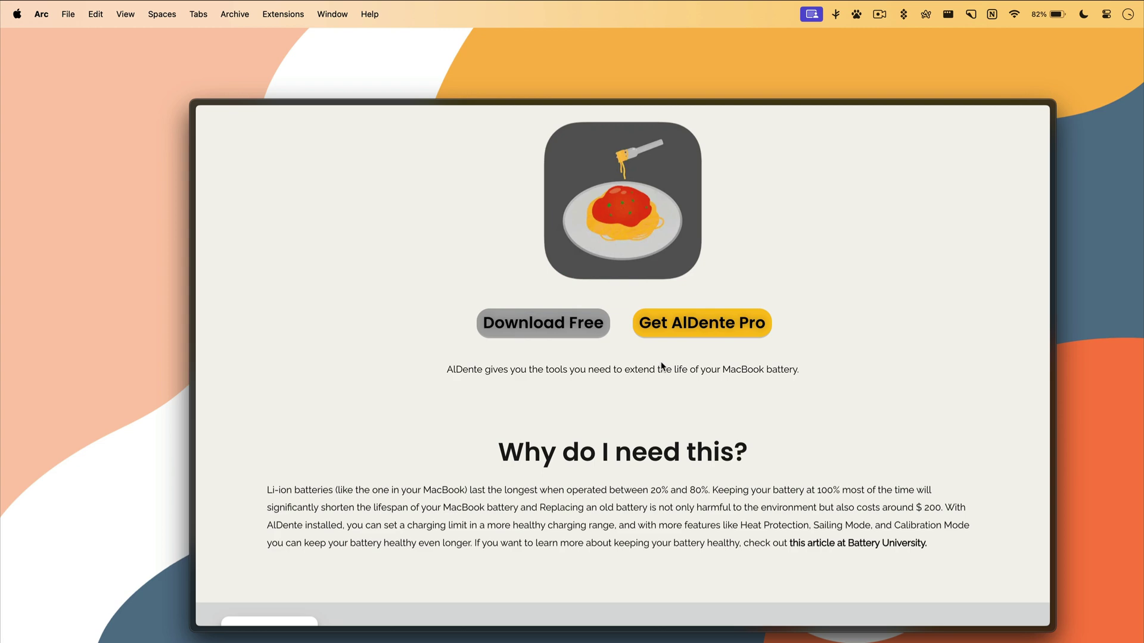
scroll(663, 366, down, 8)
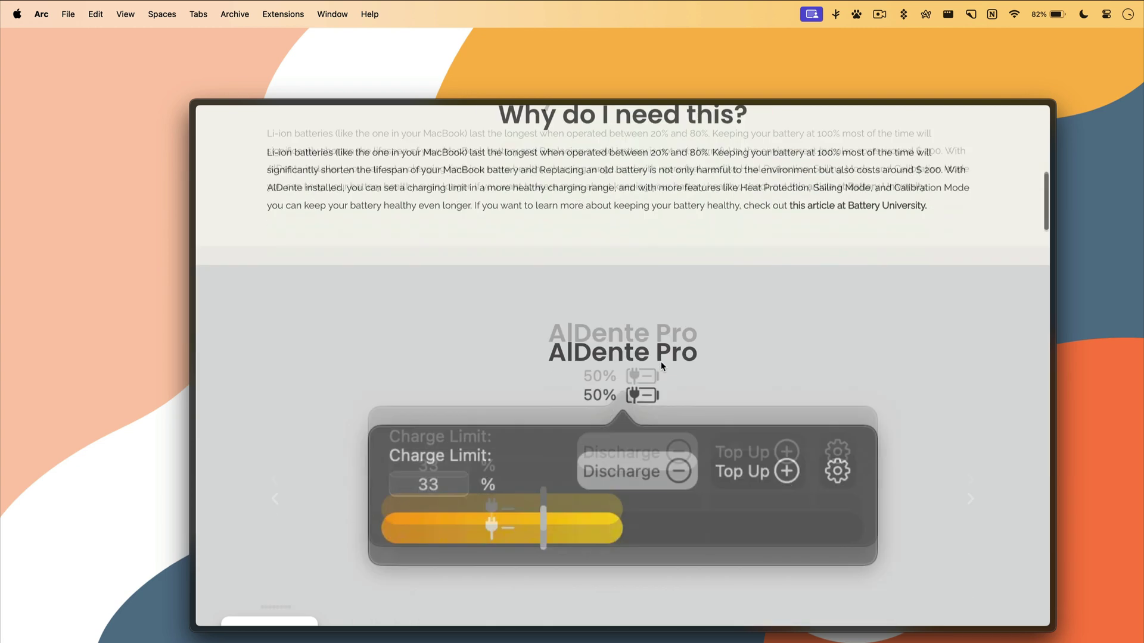
key(alt+space)
text(ald)
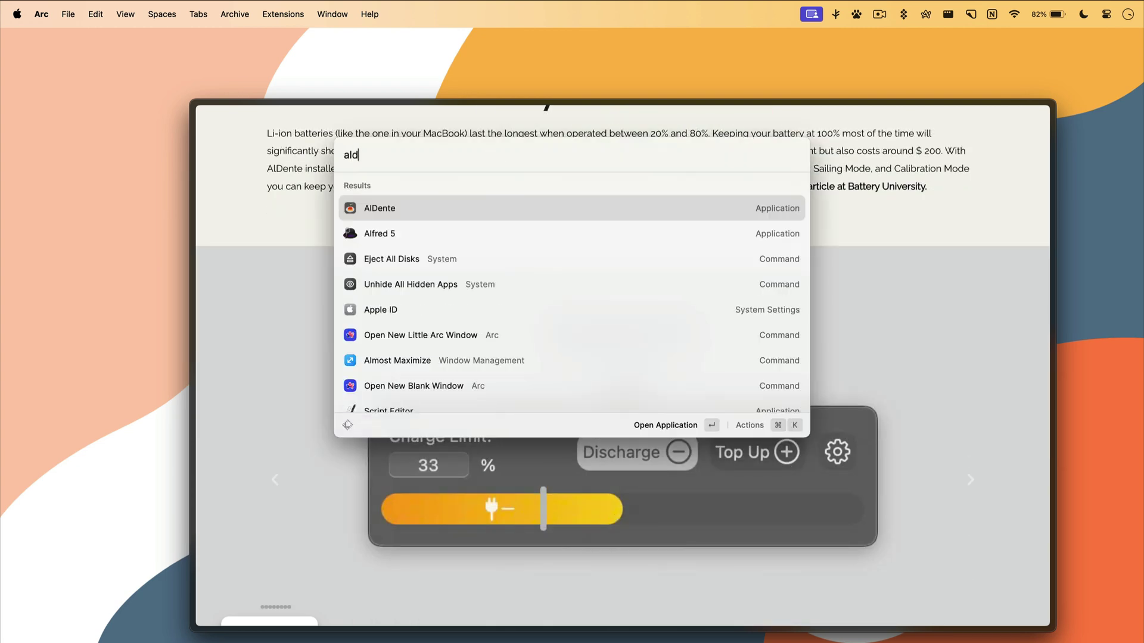
key(Return)
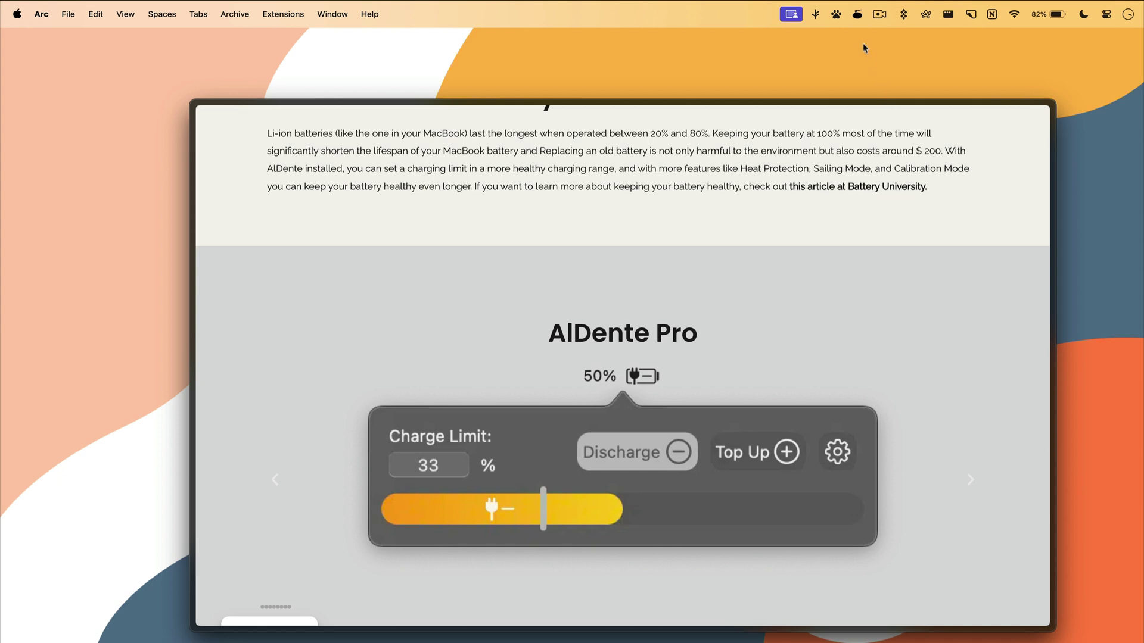
Open AlDente's settings and browse the Charge, Features, Appearance and General tabs
click(857, 14)
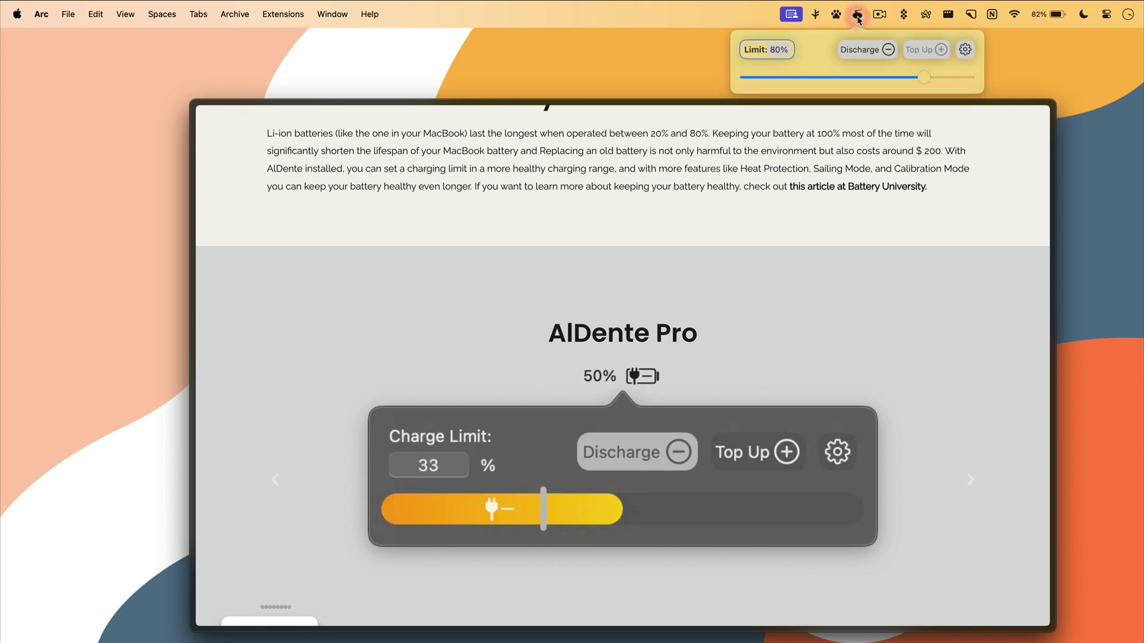
click(966, 51)
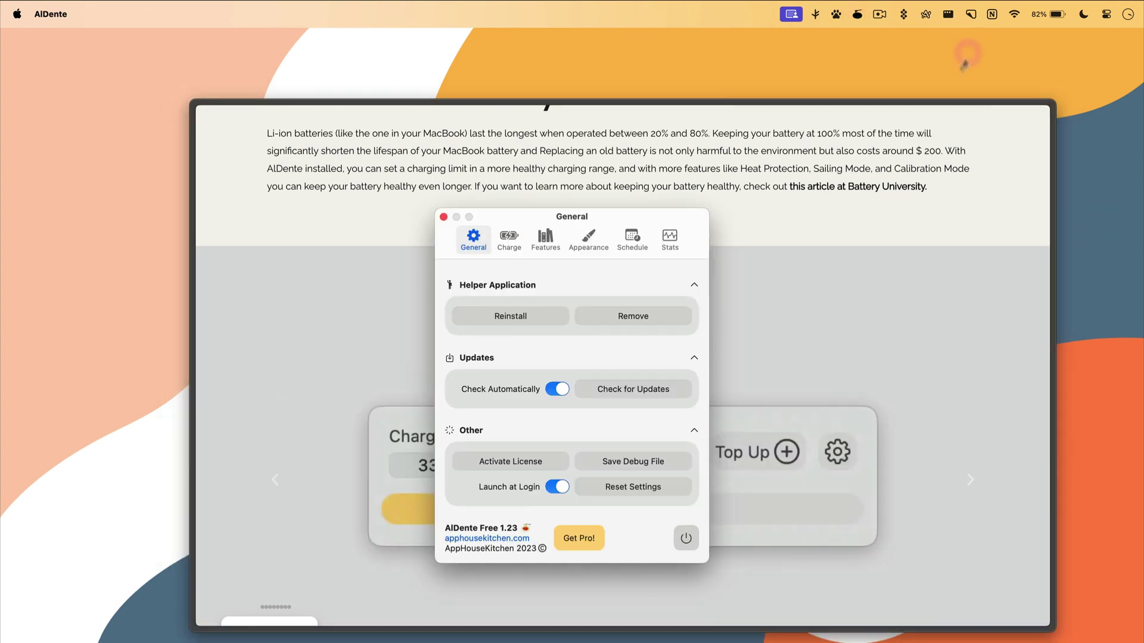
click(511, 238)
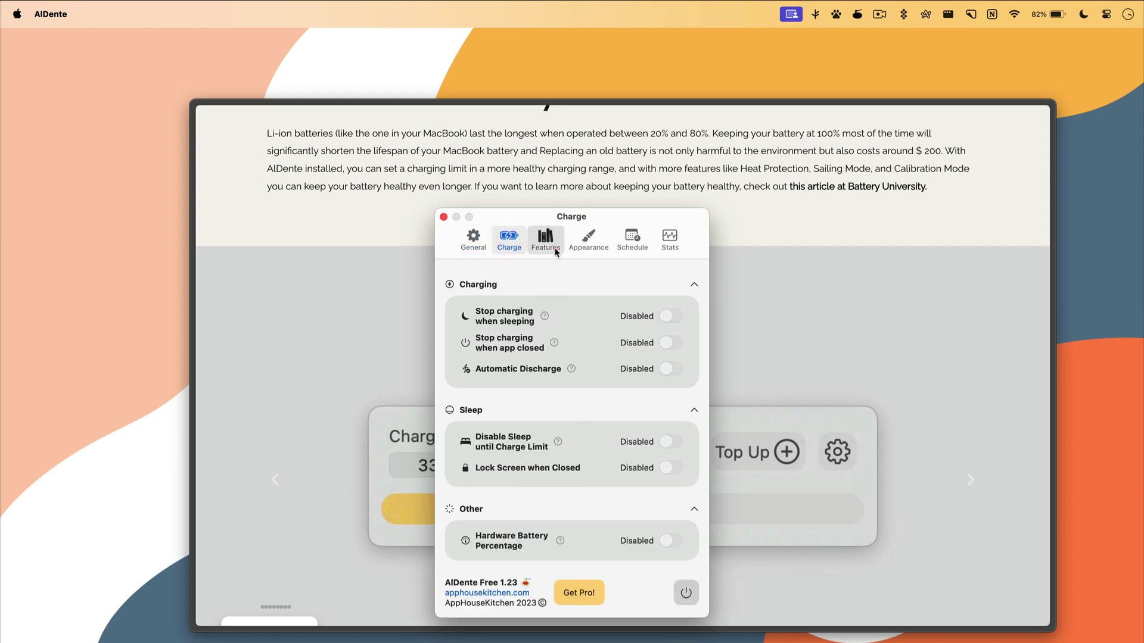
click(553, 245)
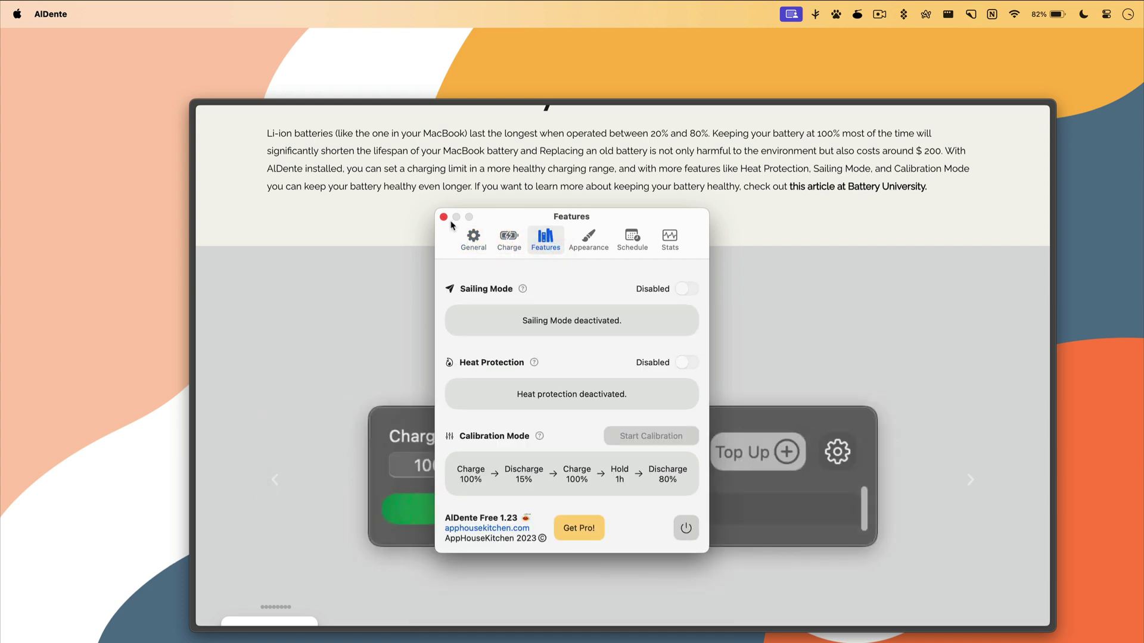
click(582, 239)
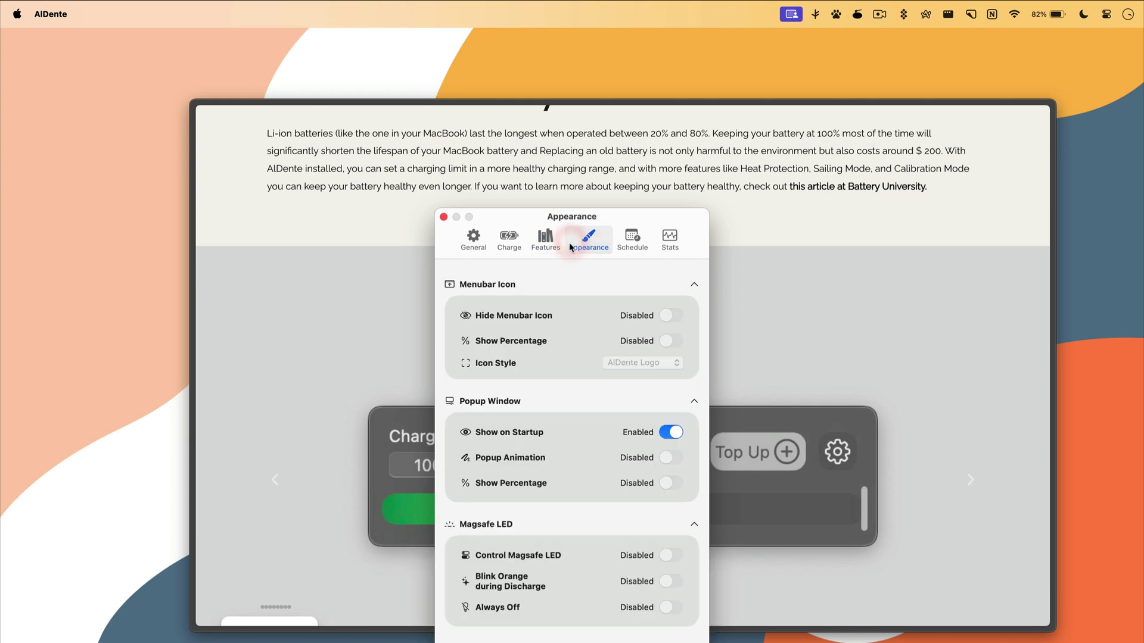
click(486, 252)
Close AlDente's settings and drag the battery charge limit from 80% to about 75%
click(444, 217)
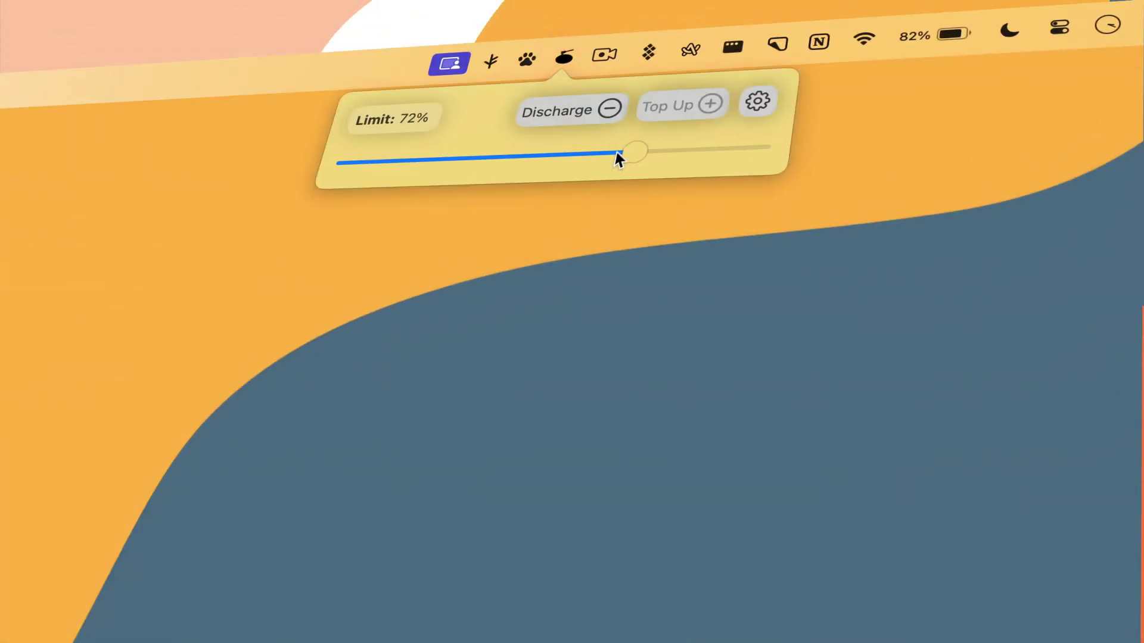
drag(616, 159, 662, 160)
drag(662, 159, 664, 159)
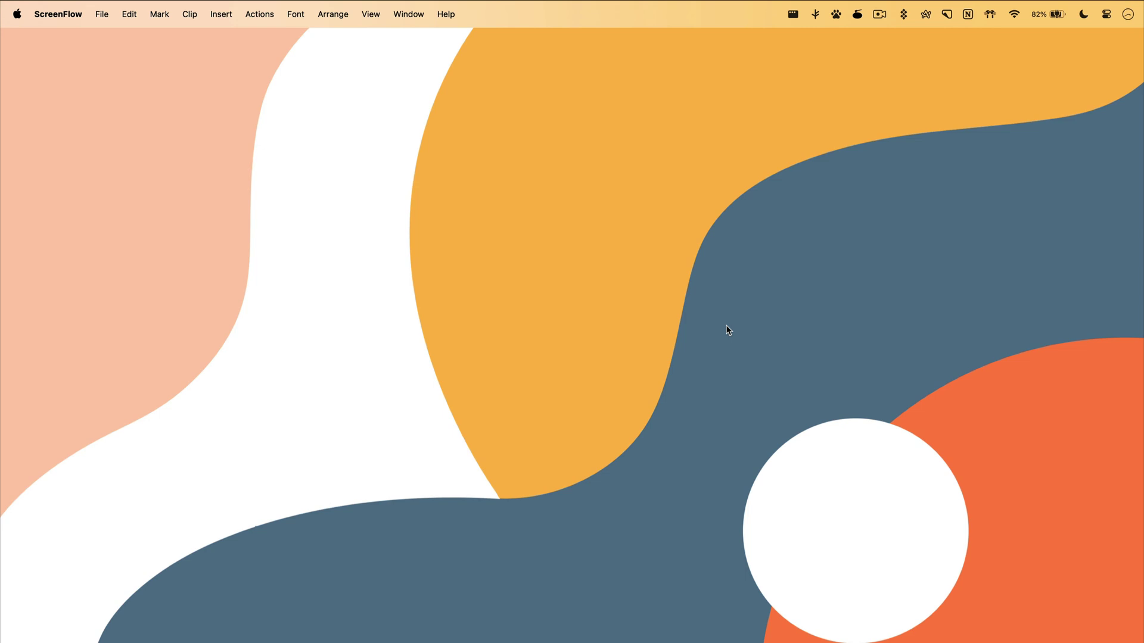
Preview Rectangle's layouts, snap Notion to the left half, Arc to the right, and centre Arc
click(794, 4)
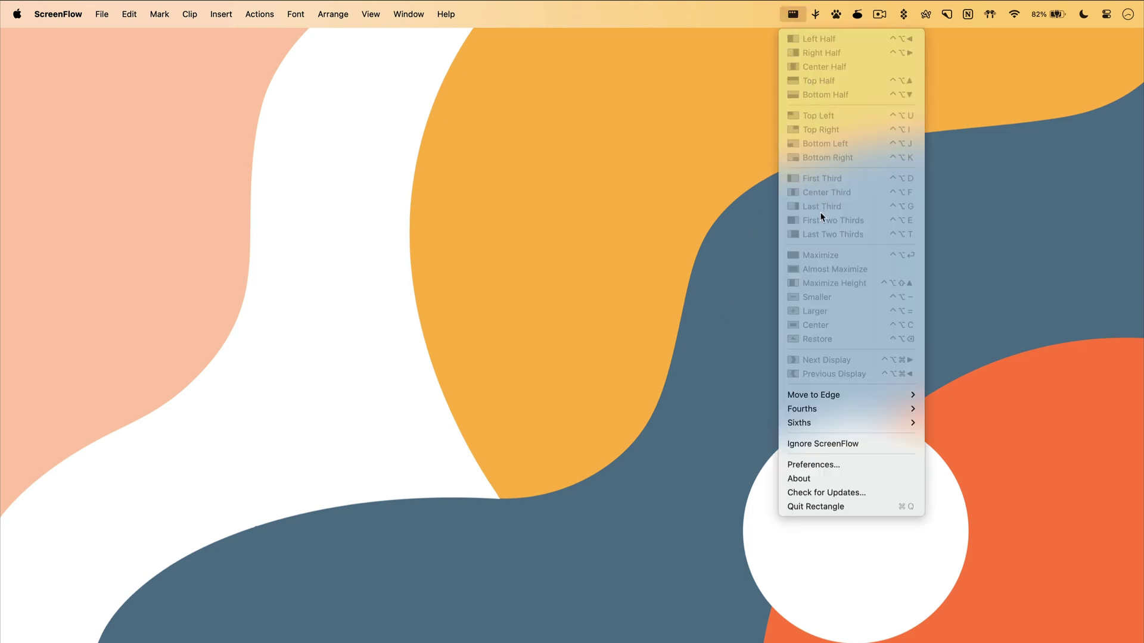
click(710, 309)
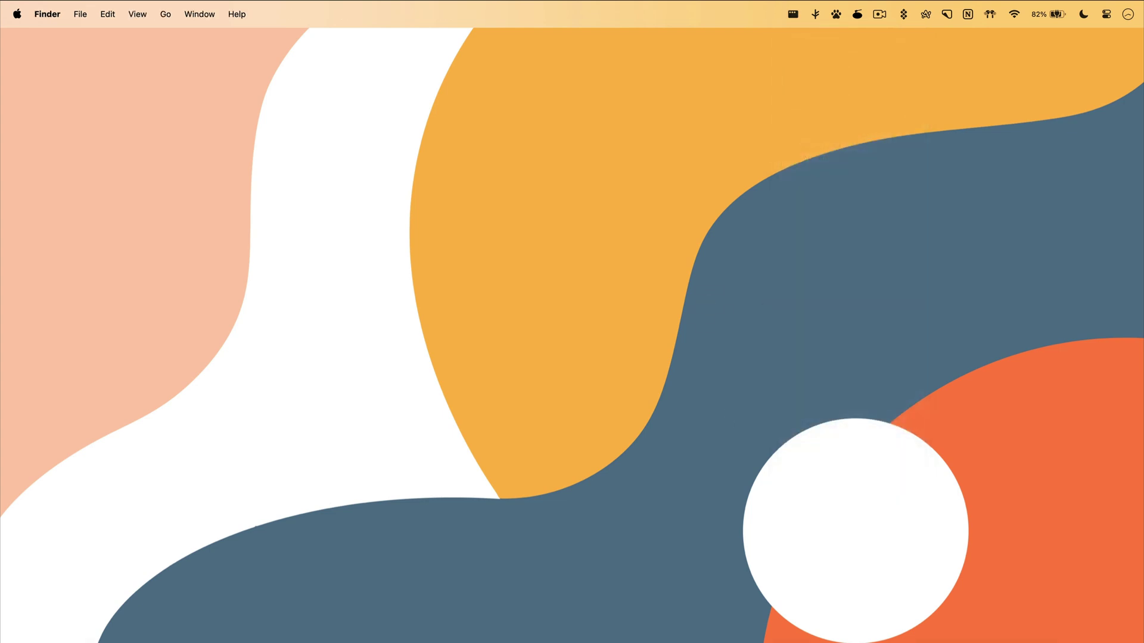
key(super+Tab)
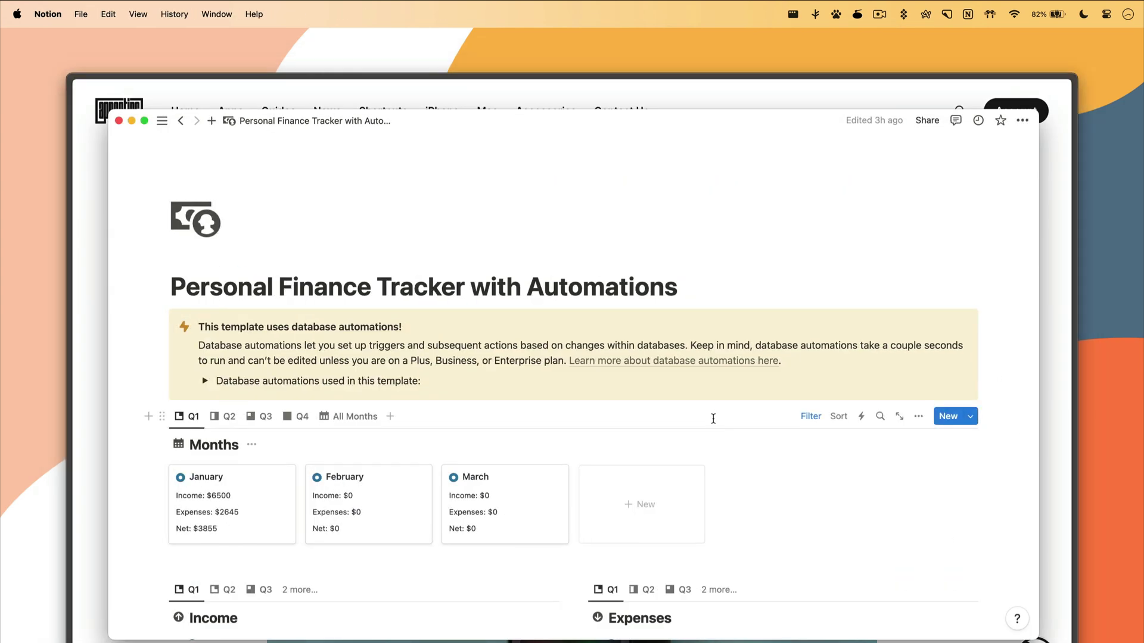
key(ctrl+alt+Left)
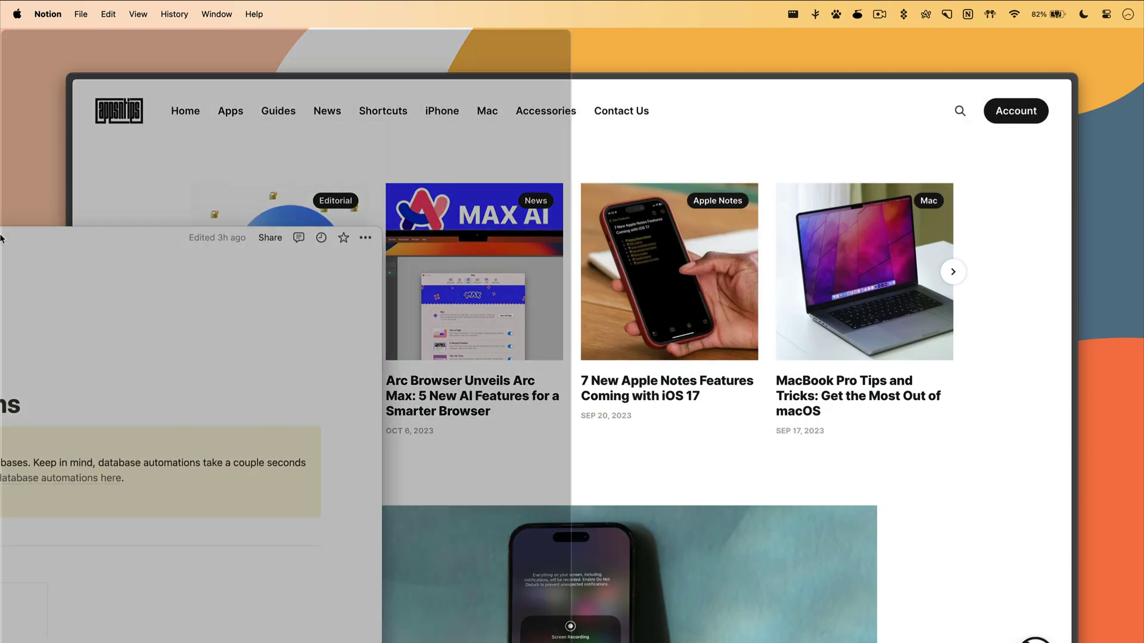
click(780, 89)
key(ctrl+alt+Right)
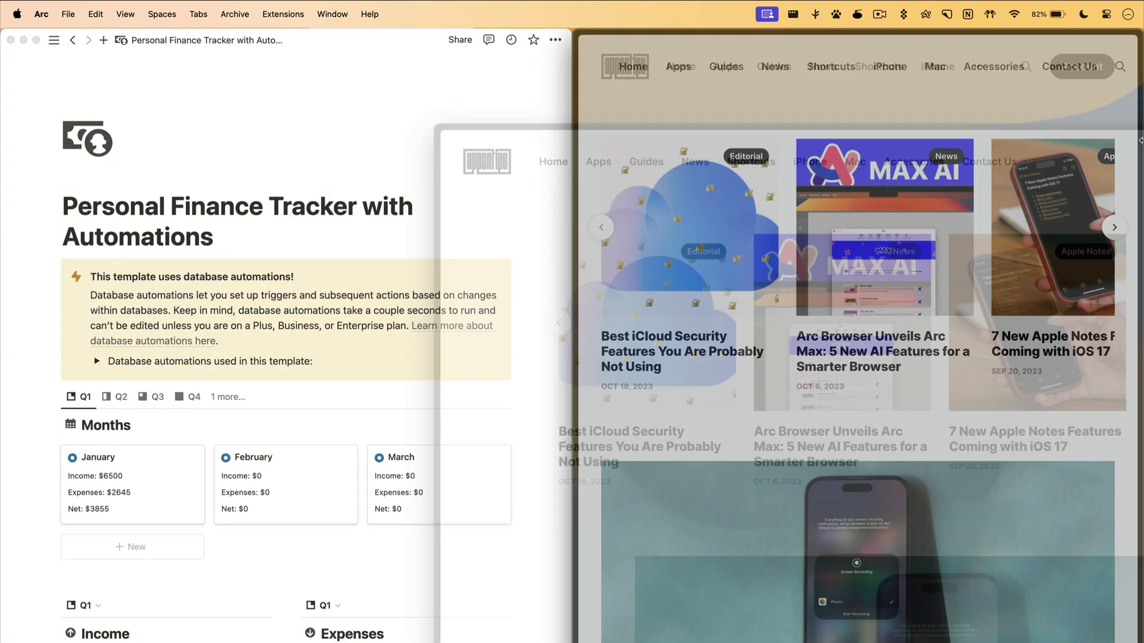
key(ctrl+alt+BackSpace)
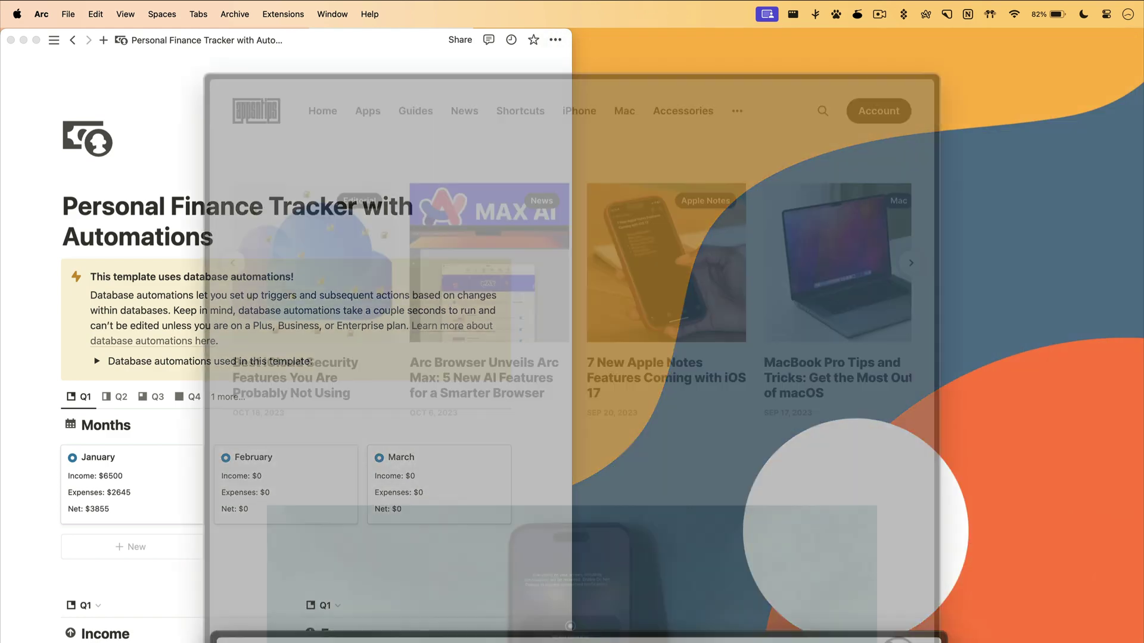
Centre Notion, cycle it through left, bottom and top halves, maximise it, then hide it
key(super+Tab)
key(ctrl+alt+BackSpace)
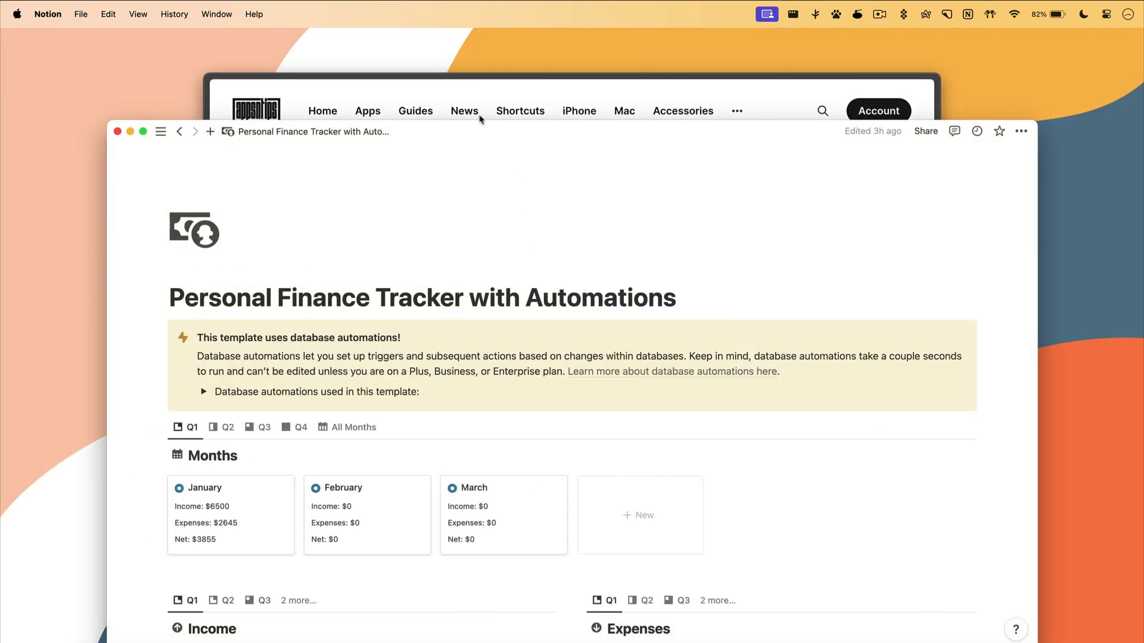
drag(475, 128, 477, 6)
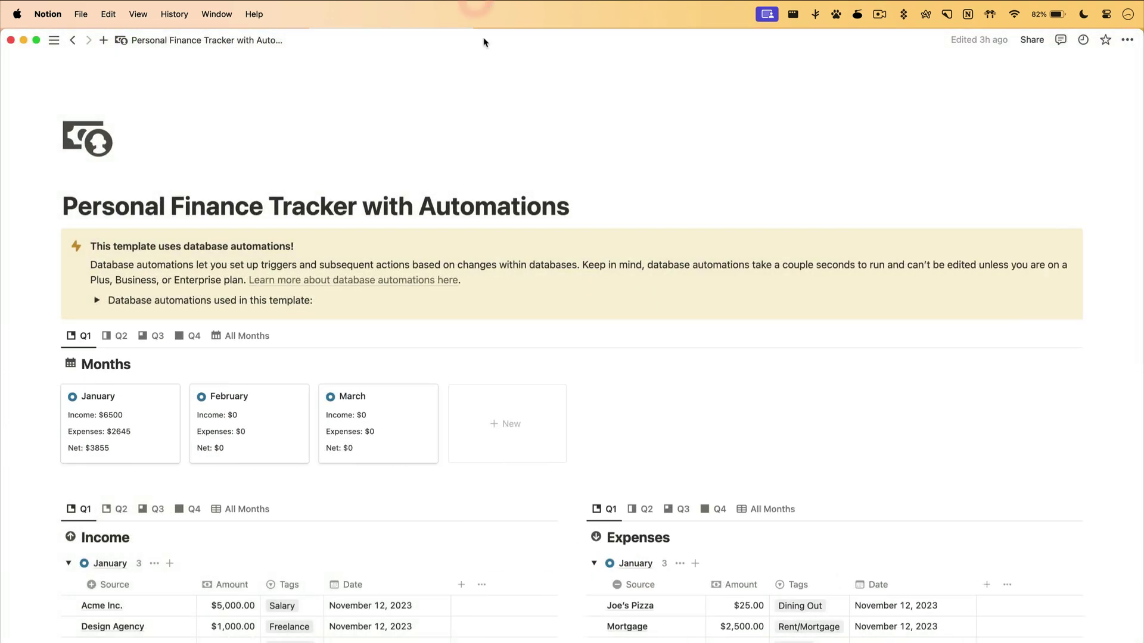
key(ctrl+alt+Left)
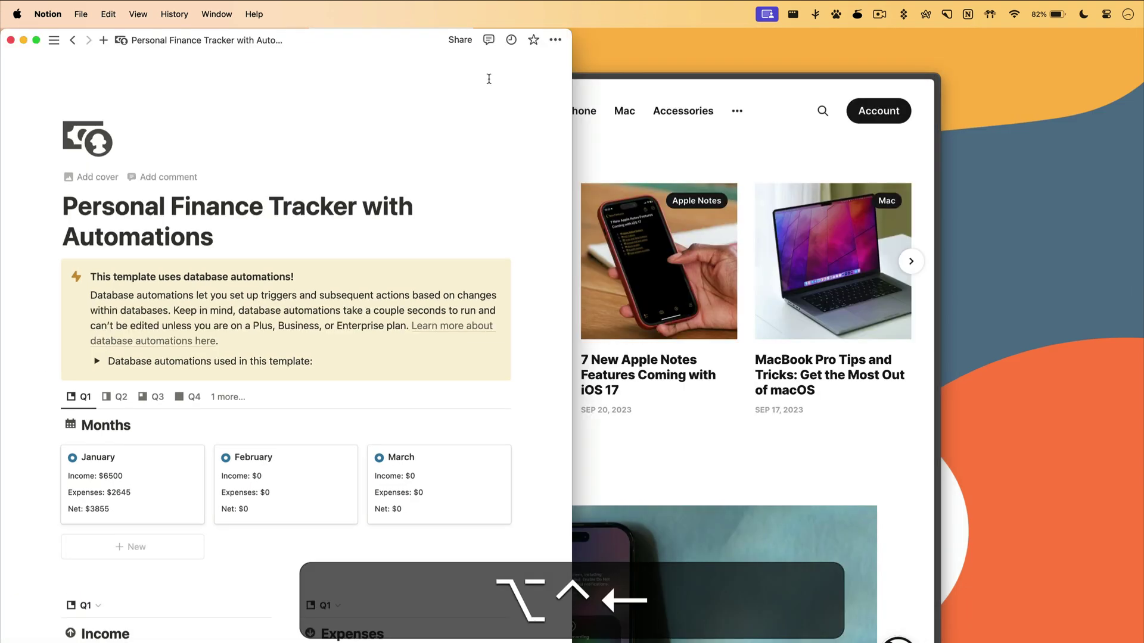
key(ctrl+alt+Down)
key(ctrl+alt+Up)
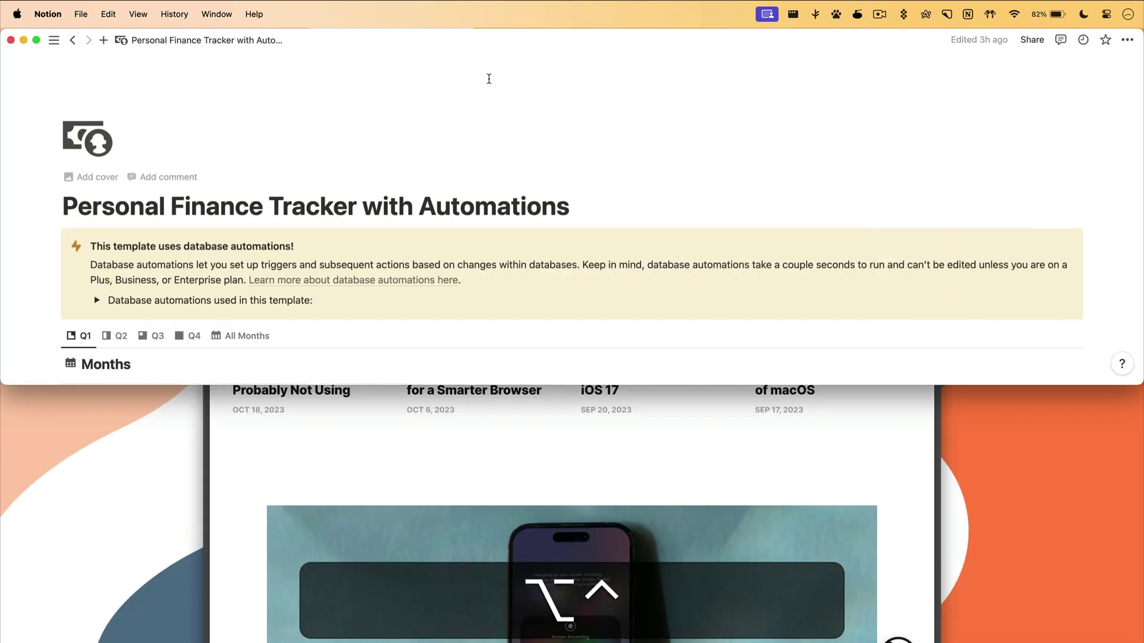
key(ctrl+alt+Return)
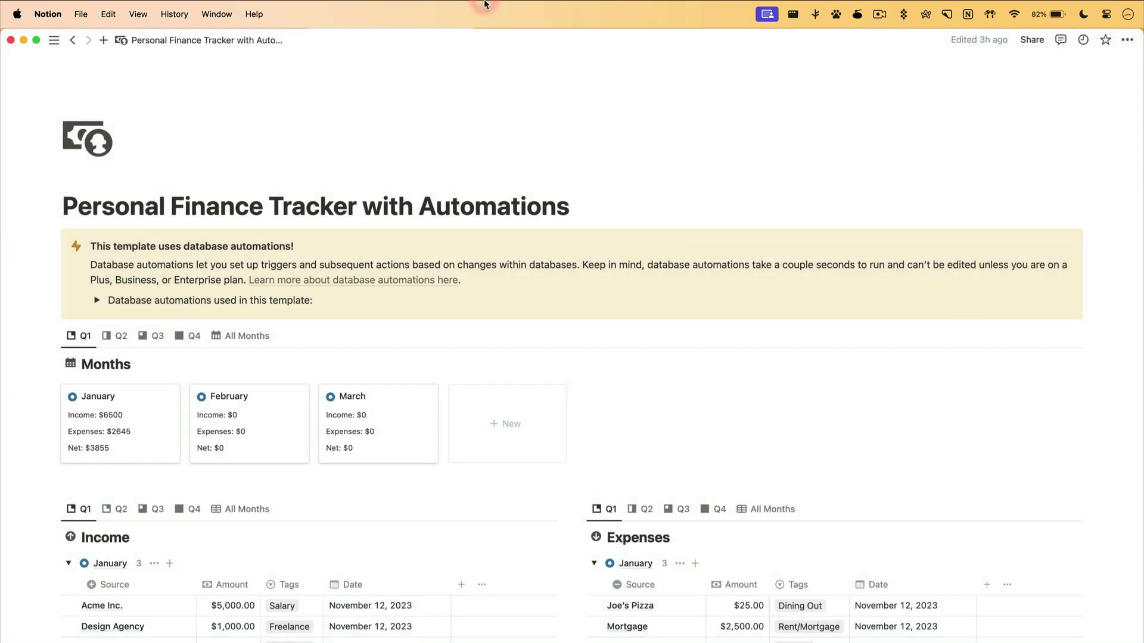
key(cmd+h)
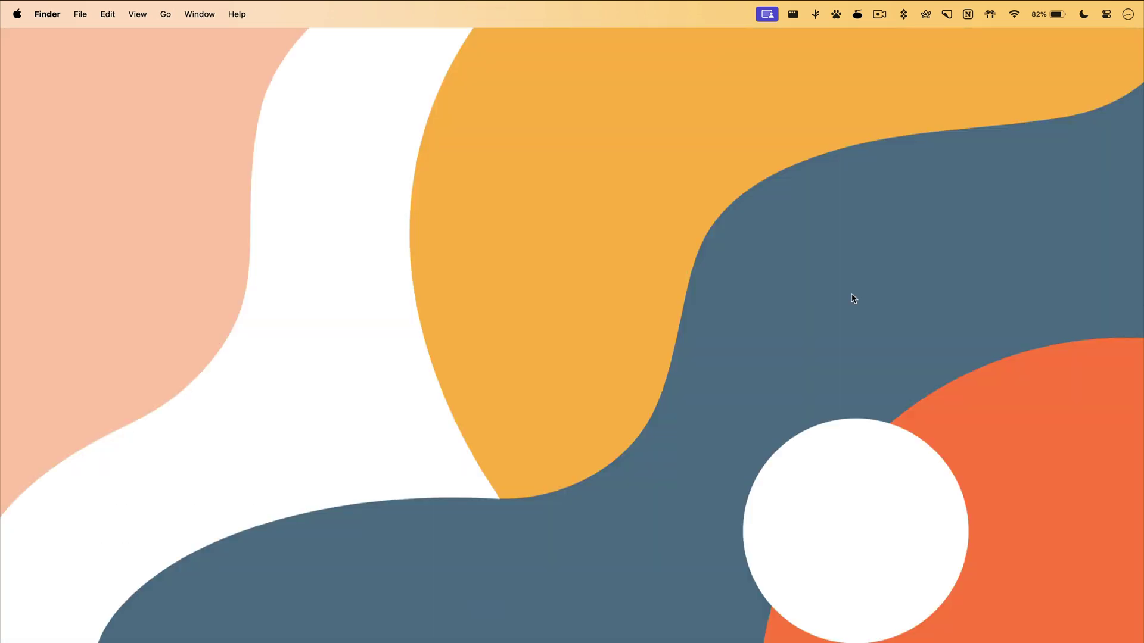
Launch Hidden Bar by typing 'hidd' in the launcher and toggle its menu-bar chevron
key(alt+space)
text(hidd)
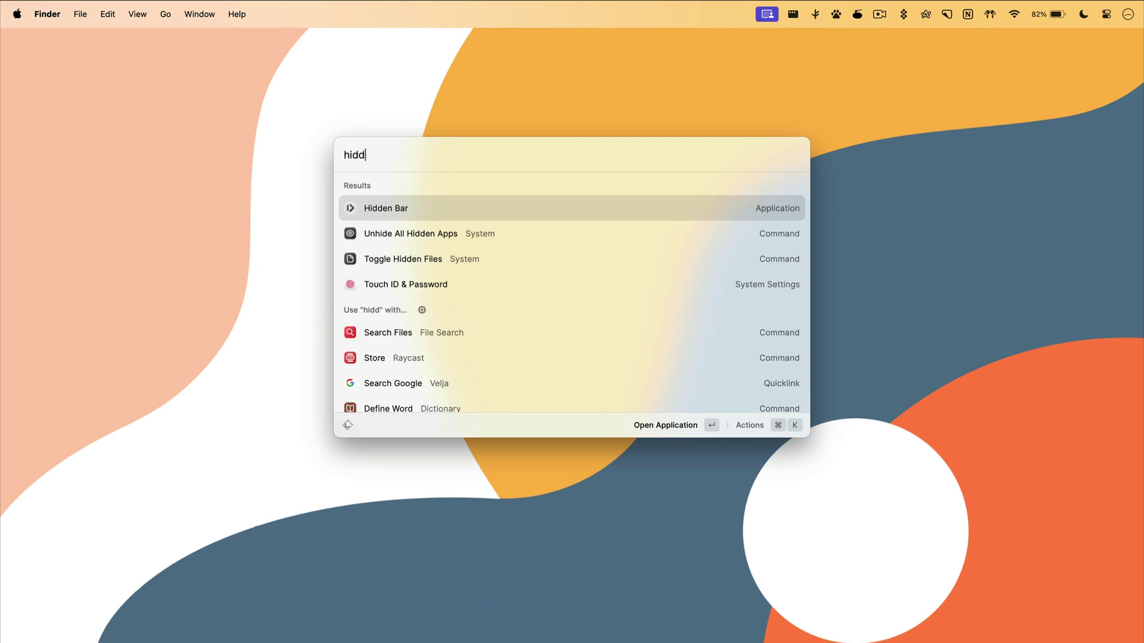
key(Return)
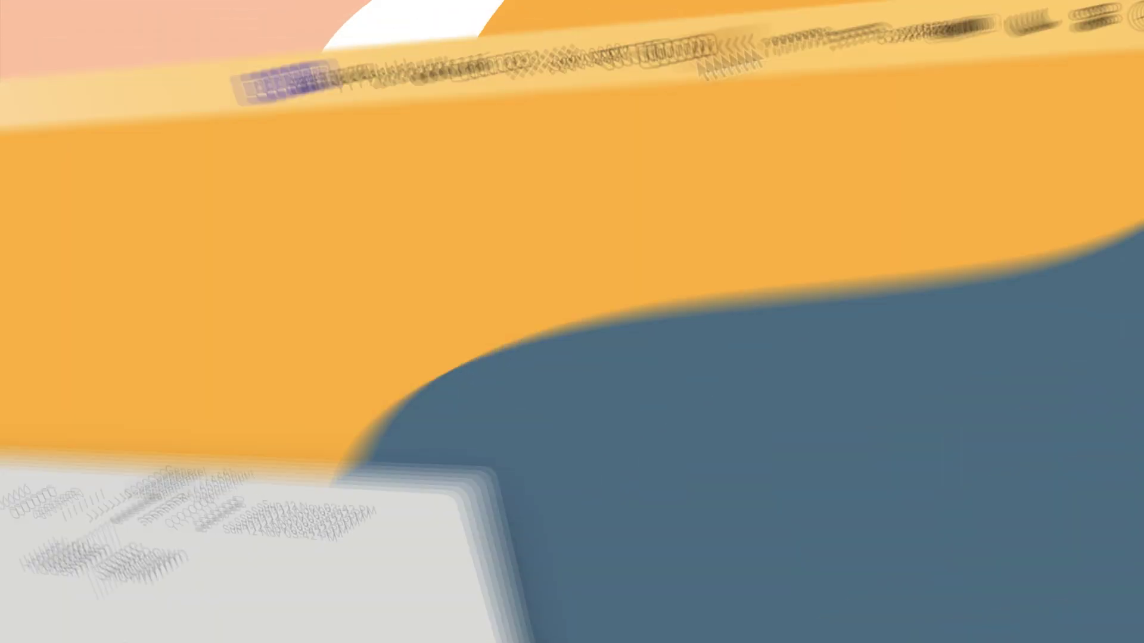
click(958, 14)
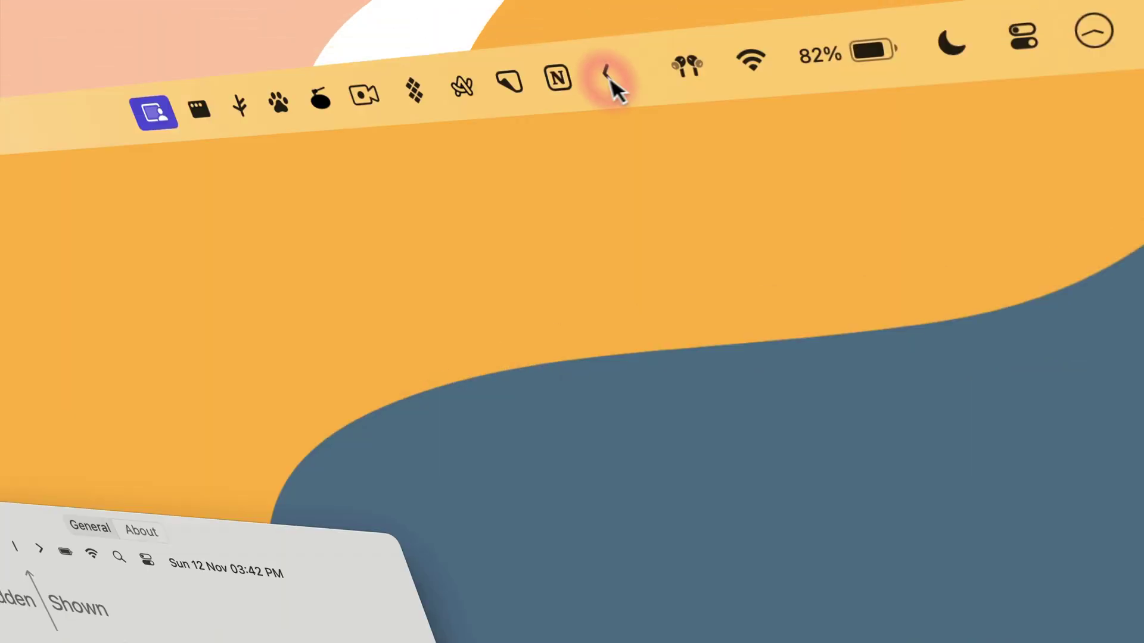